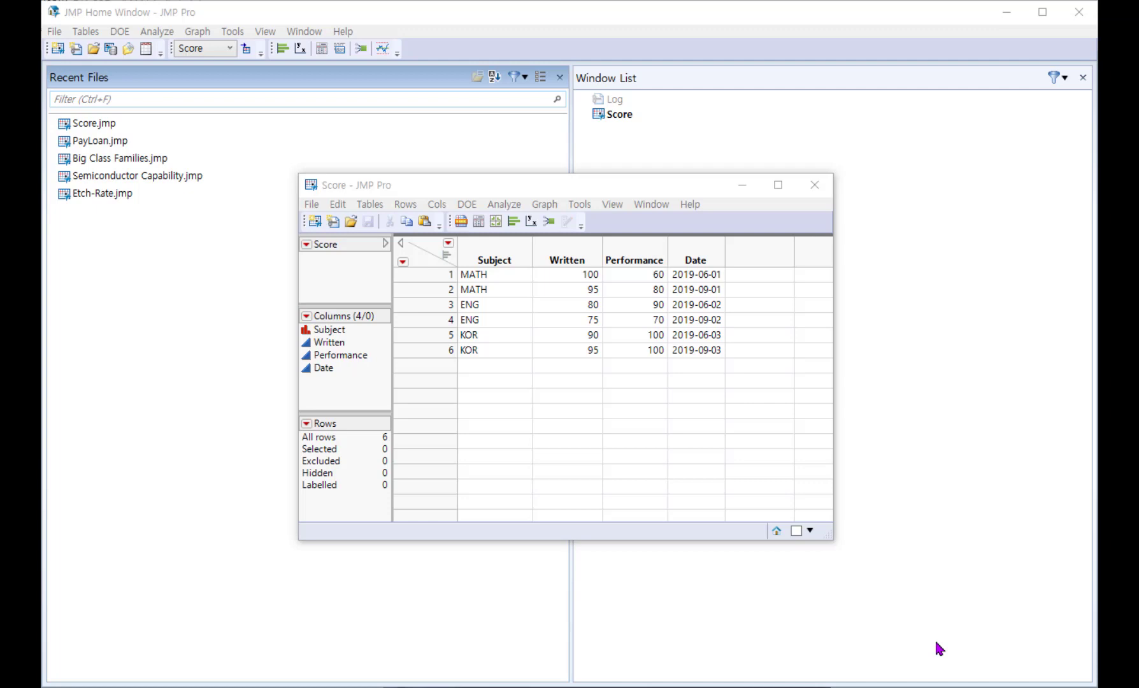
Step: Examine the Written column's settings in its Column Info dialog, and close it without changes
{"action": "left_click", "coordinate": [706, 535]}
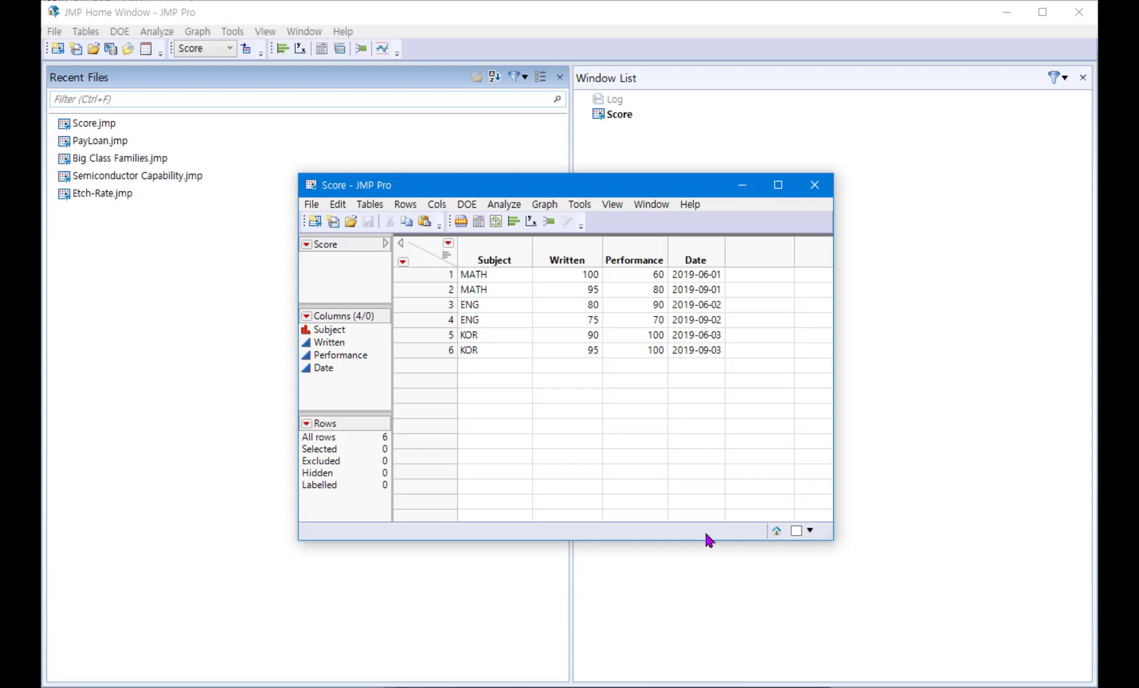
{"action": "double_click", "coordinate": [562, 254]}
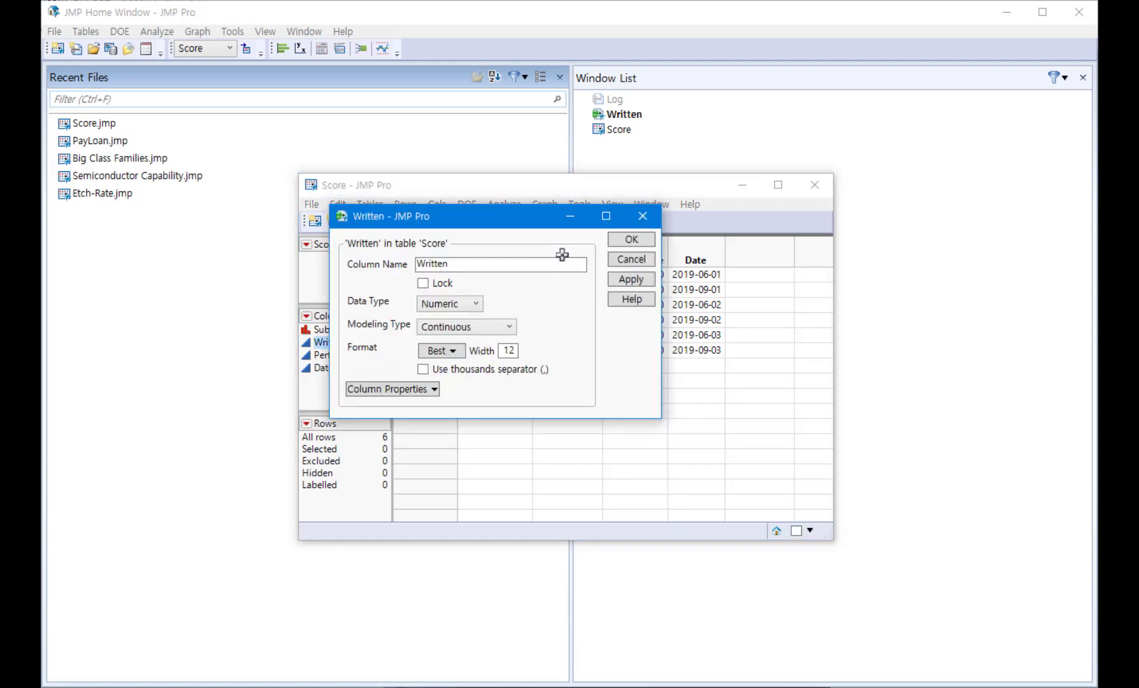
{"action": "left_click", "coordinate": [631, 261]}
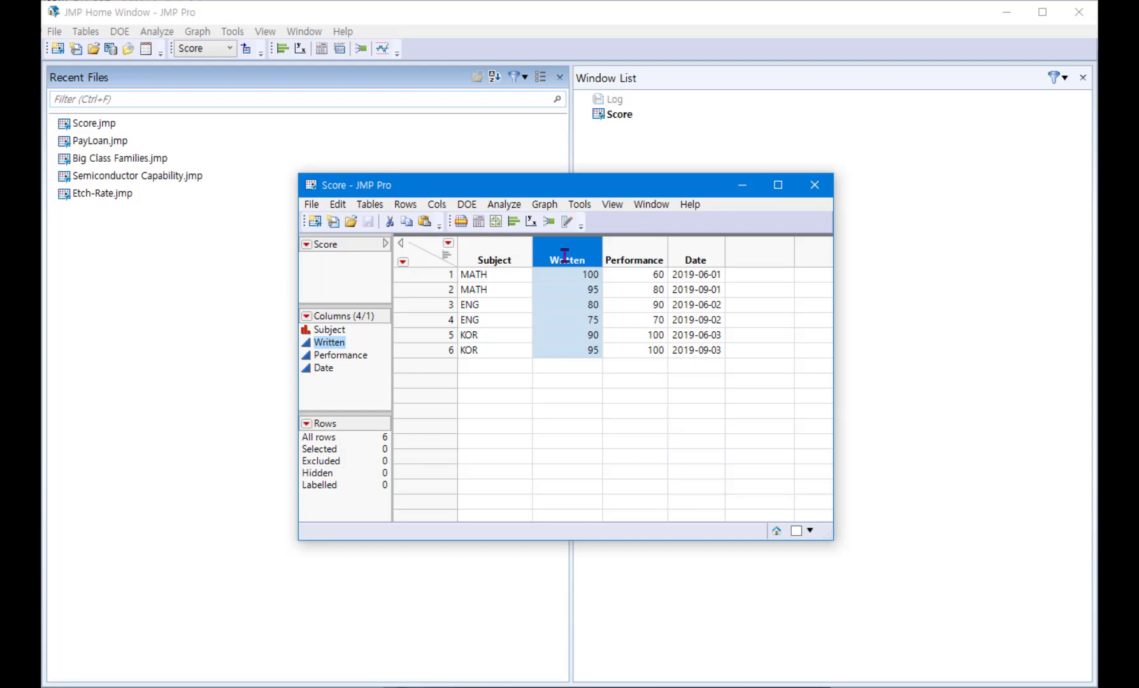
{"action": "right_click", "coordinate": [564, 254]}
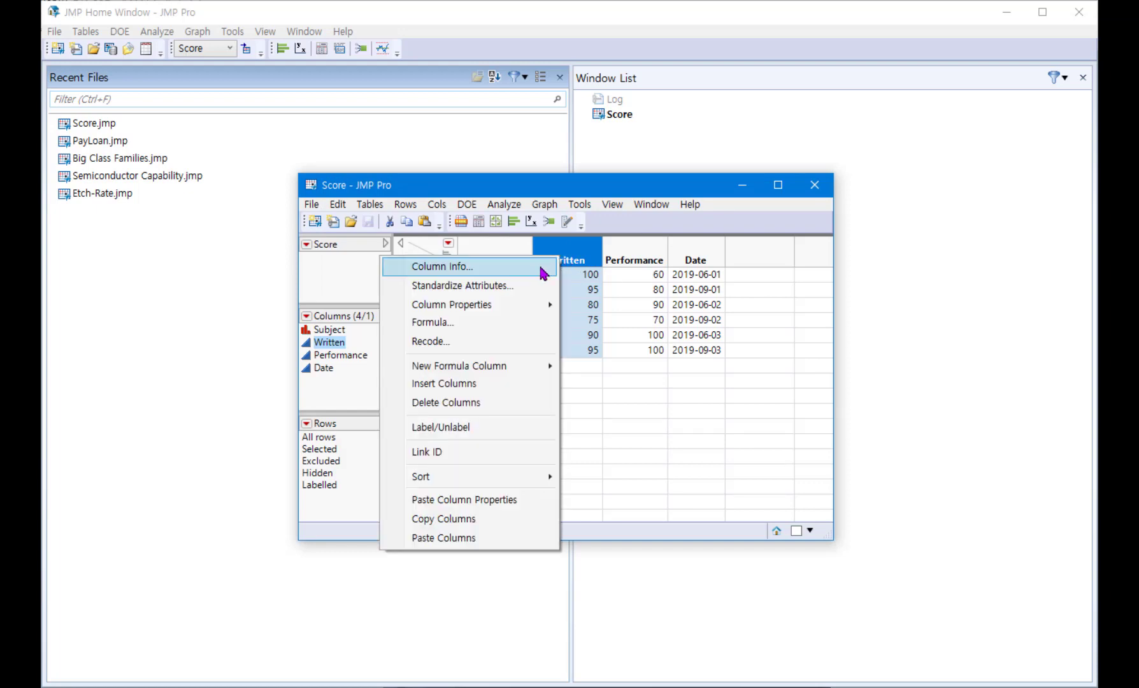
{"action": "left_click", "coordinate": [543, 272]}
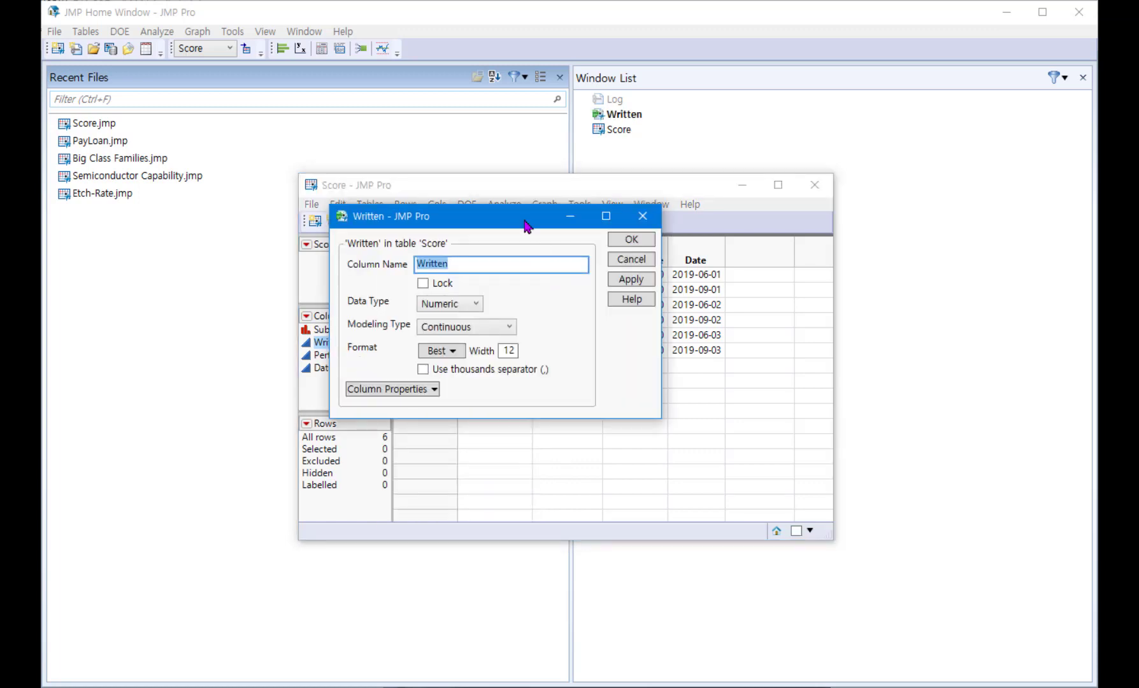
{"action": "left_click_drag", "start_coordinate": [526, 225], "coordinate": [362, 248]}
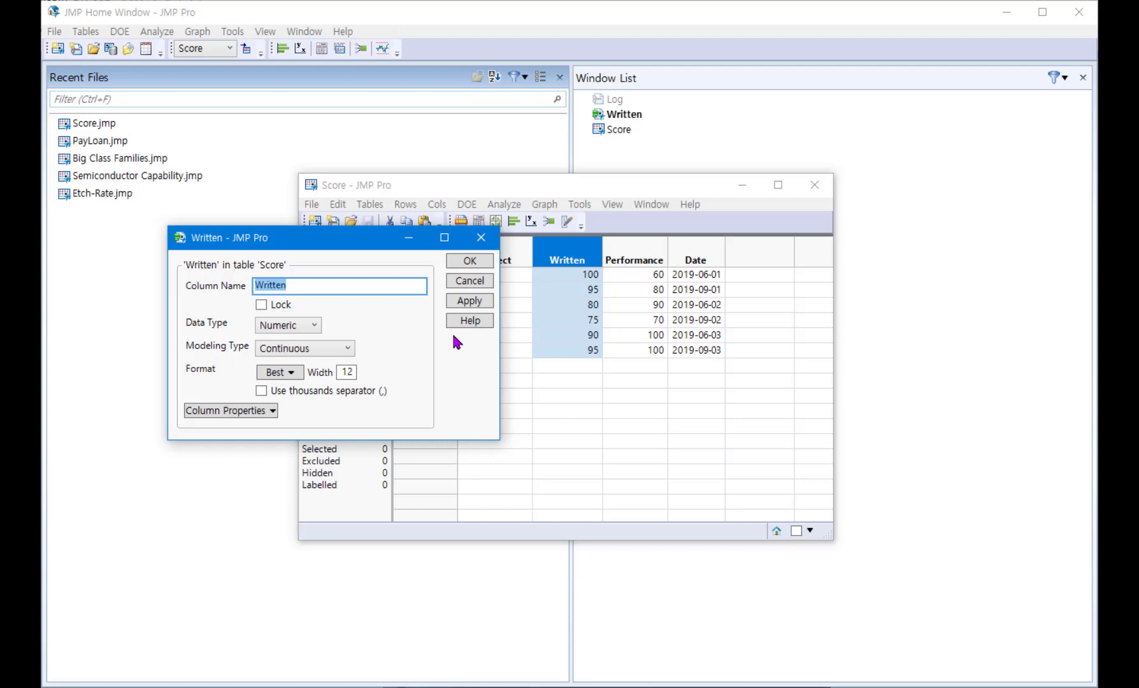
{"action": "left_click", "coordinate": [469, 286]}
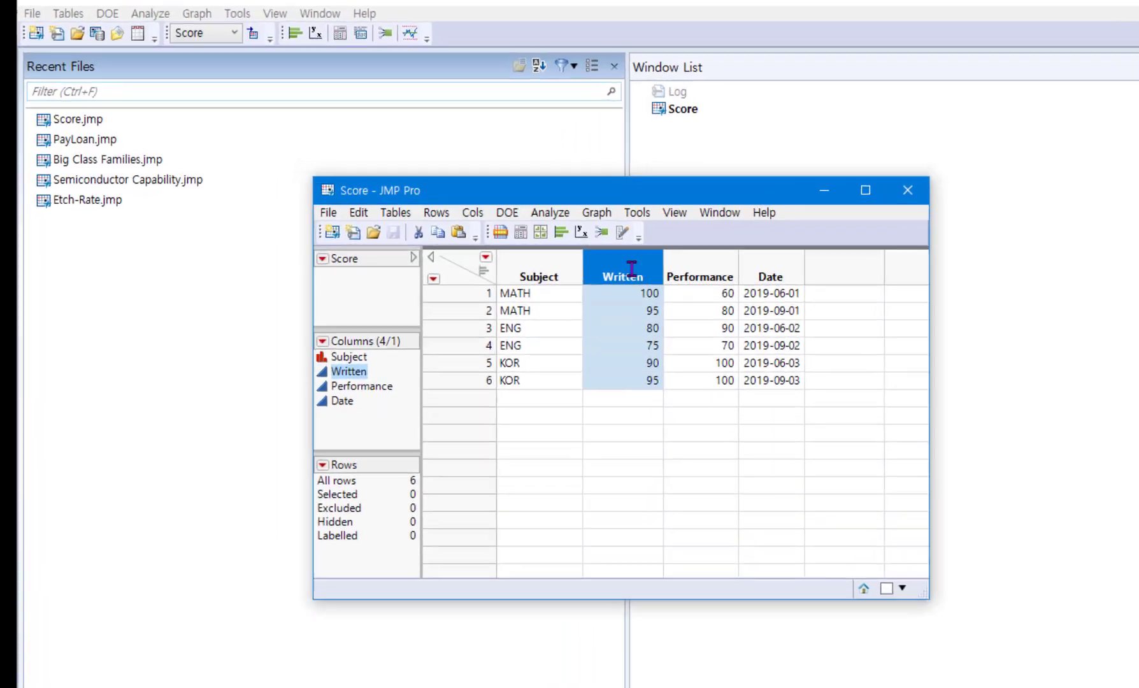
Step: Try the name aaa for the Written column in its column settings
{"action": "double_click", "coordinate": [574, 253]}
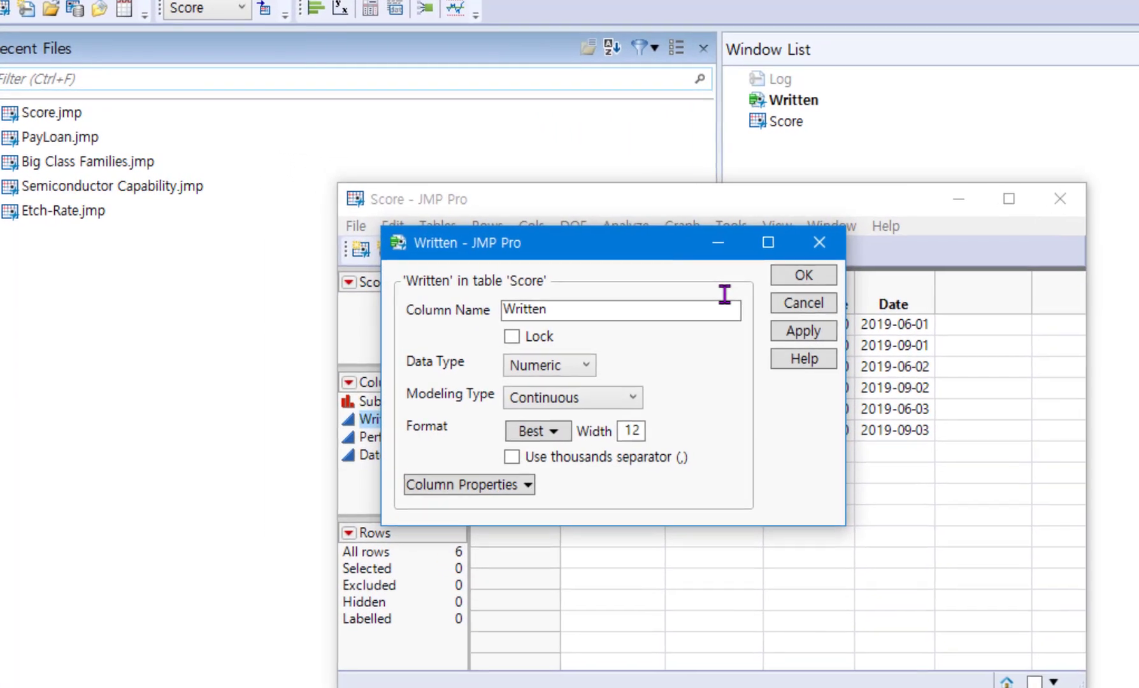
{"action": "double_click", "coordinate": [610, 308]}
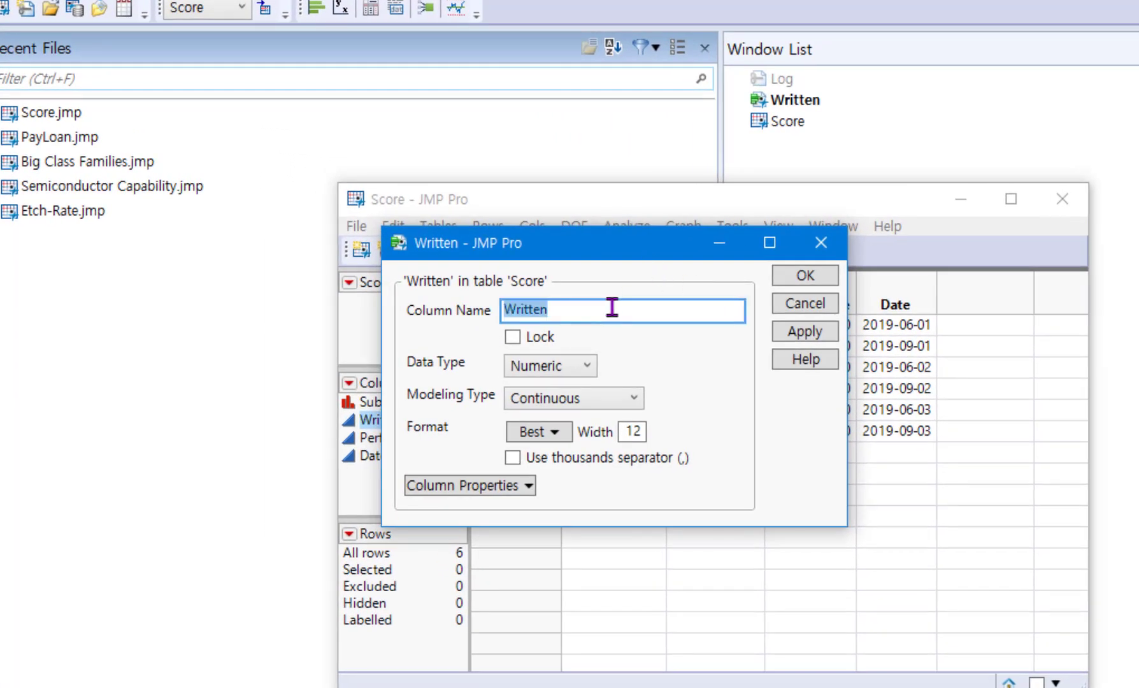
{"action": "type", "text": "aaa"}
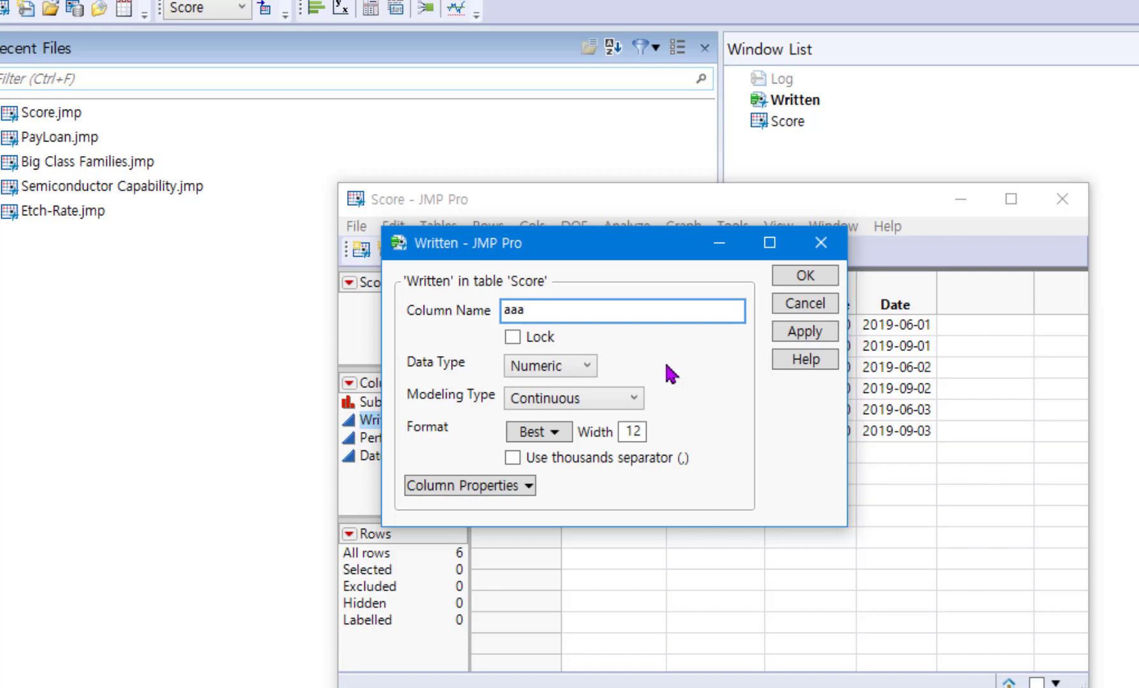
Step: Review the data types and modeling types available for the Written column without changing either
{"action": "left_click", "coordinate": [588, 366]}
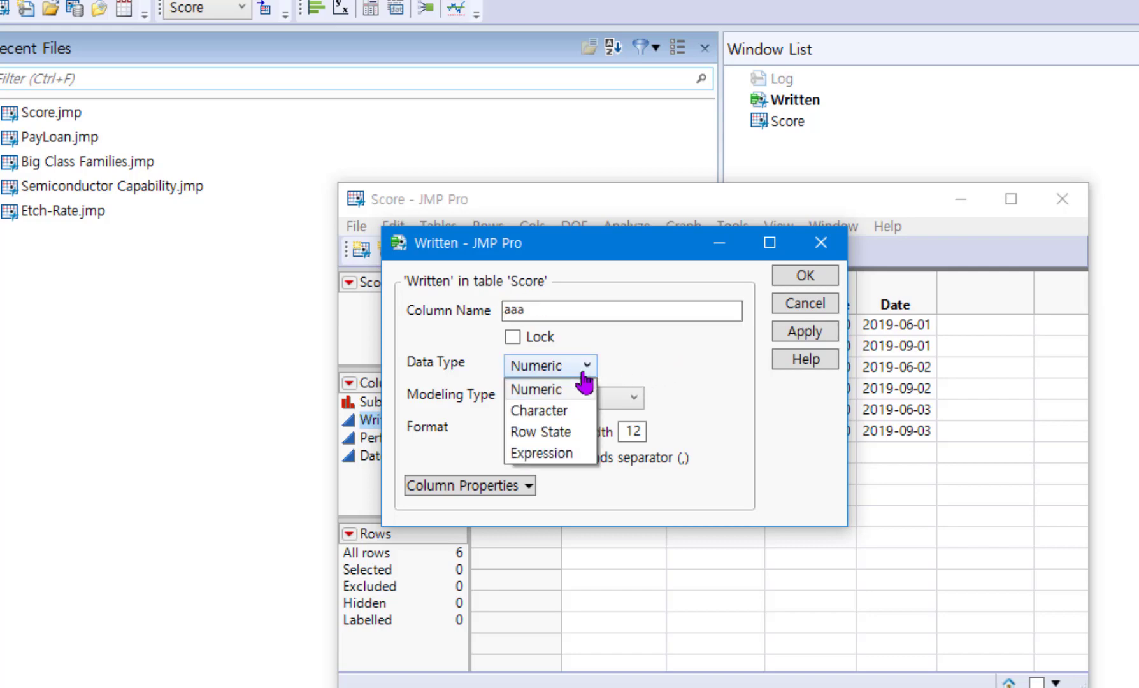
{"action": "left_click", "coordinate": [689, 375]}
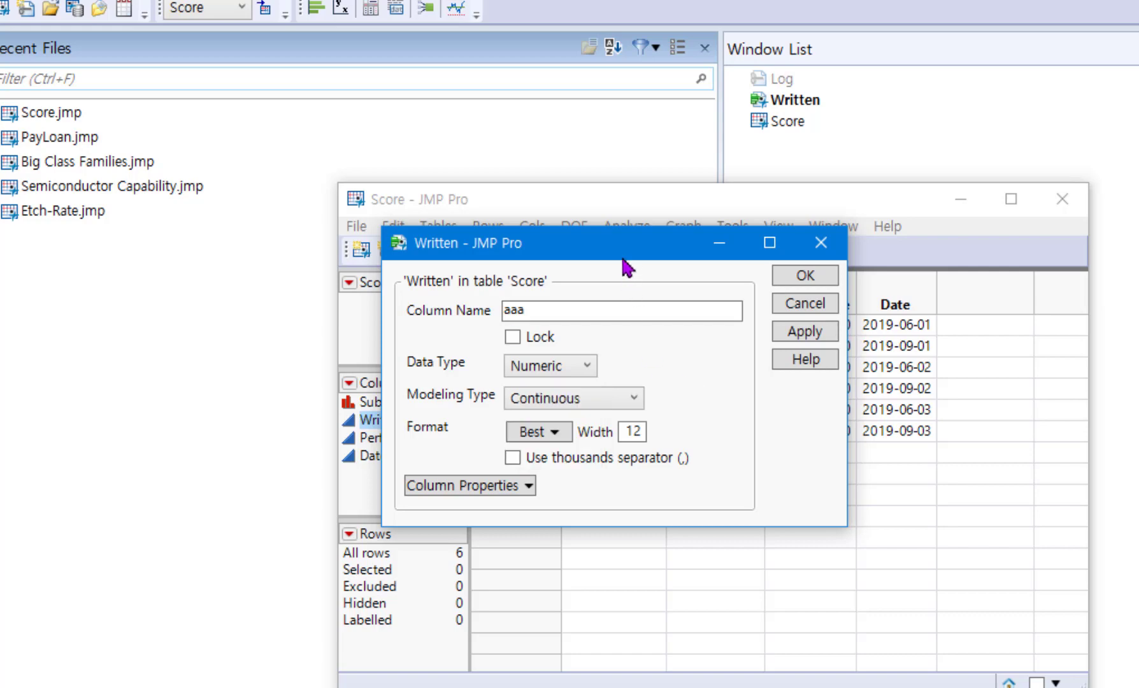
{"action": "left_click_drag", "start_coordinate": [621, 250], "coordinate": [745, 261]}
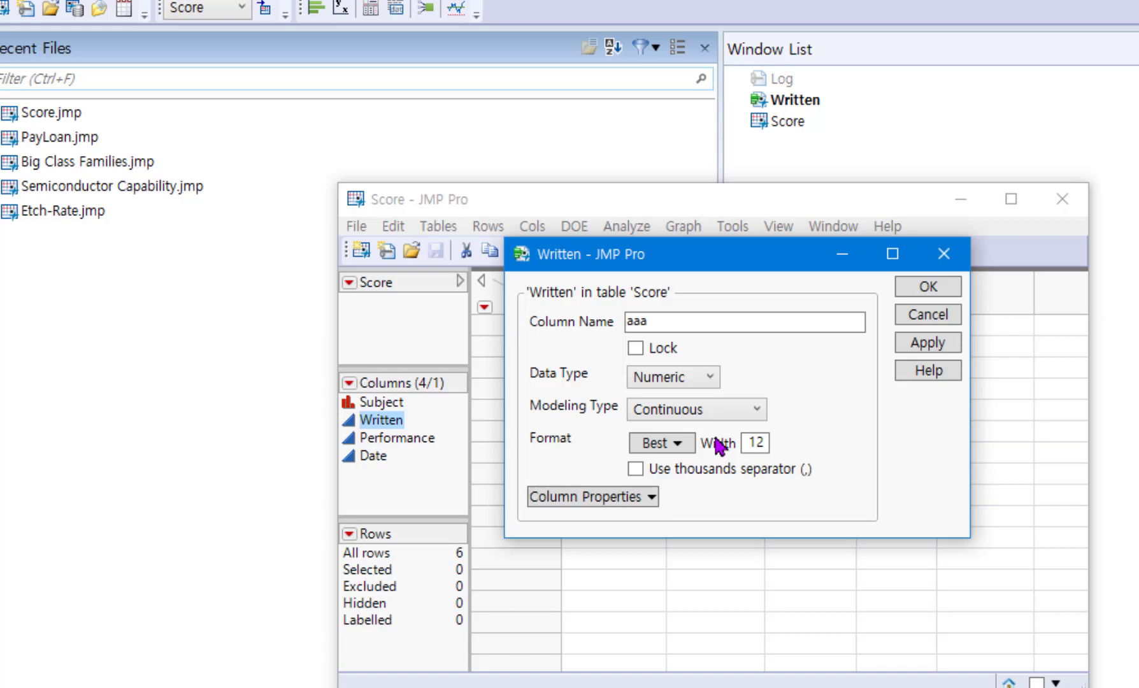
{"action": "left_click", "coordinate": [755, 411]}
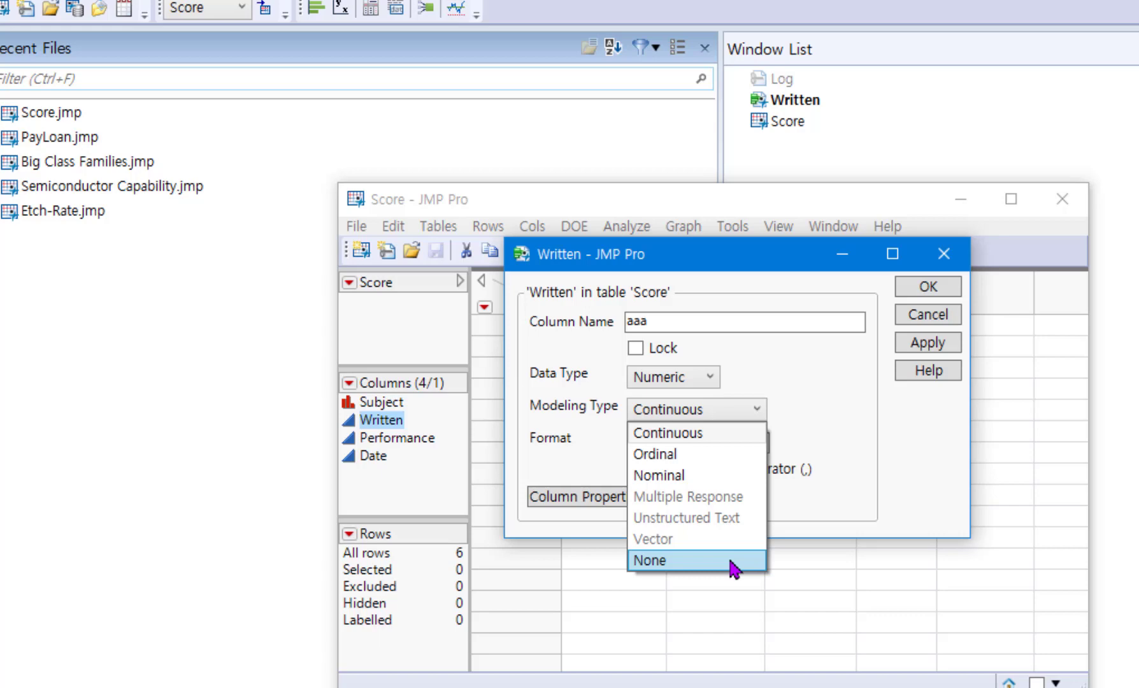
{"action": "left_click", "coordinate": [838, 442]}
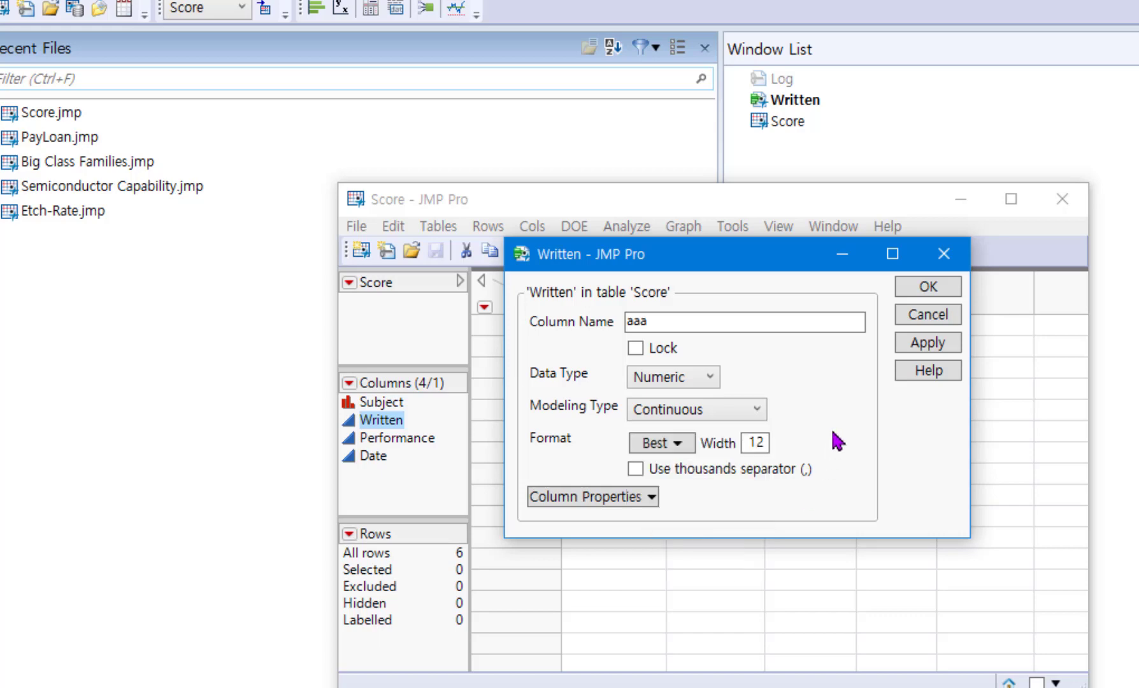
Step: Review the column properties available for the Written column, and cancel its settings dialog
{"action": "left_click_drag", "start_coordinate": [759, 261], "coordinate": [942, 402]}
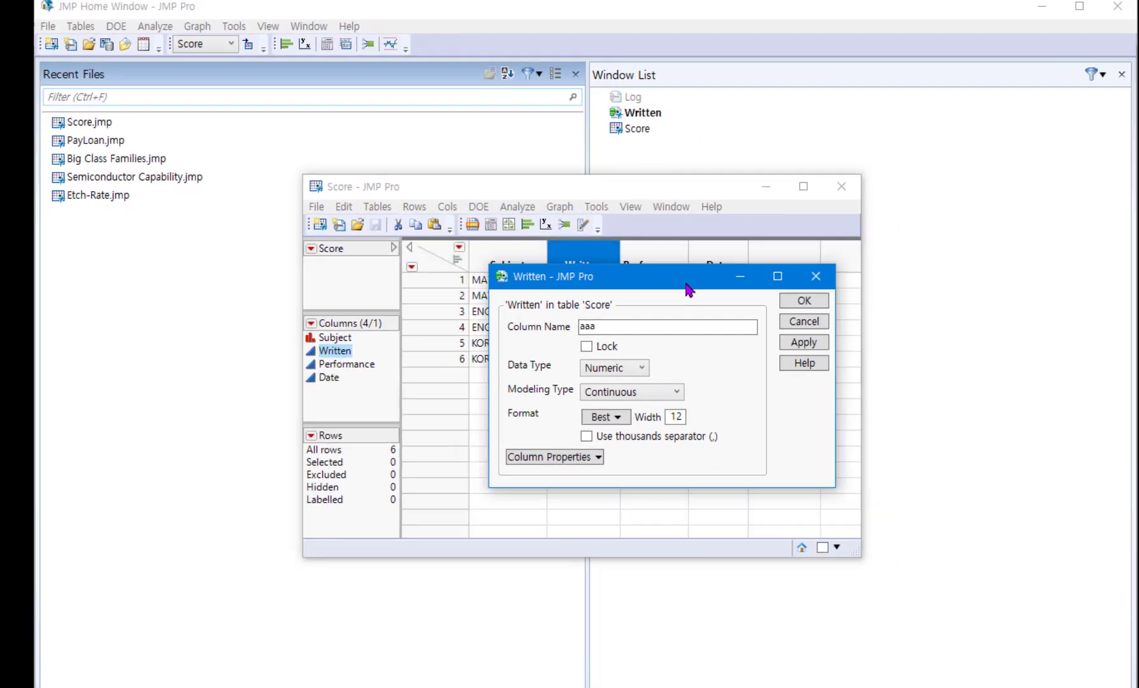
{"action": "left_click_drag", "start_coordinate": [730, 334], "coordinate": [694, 403]}
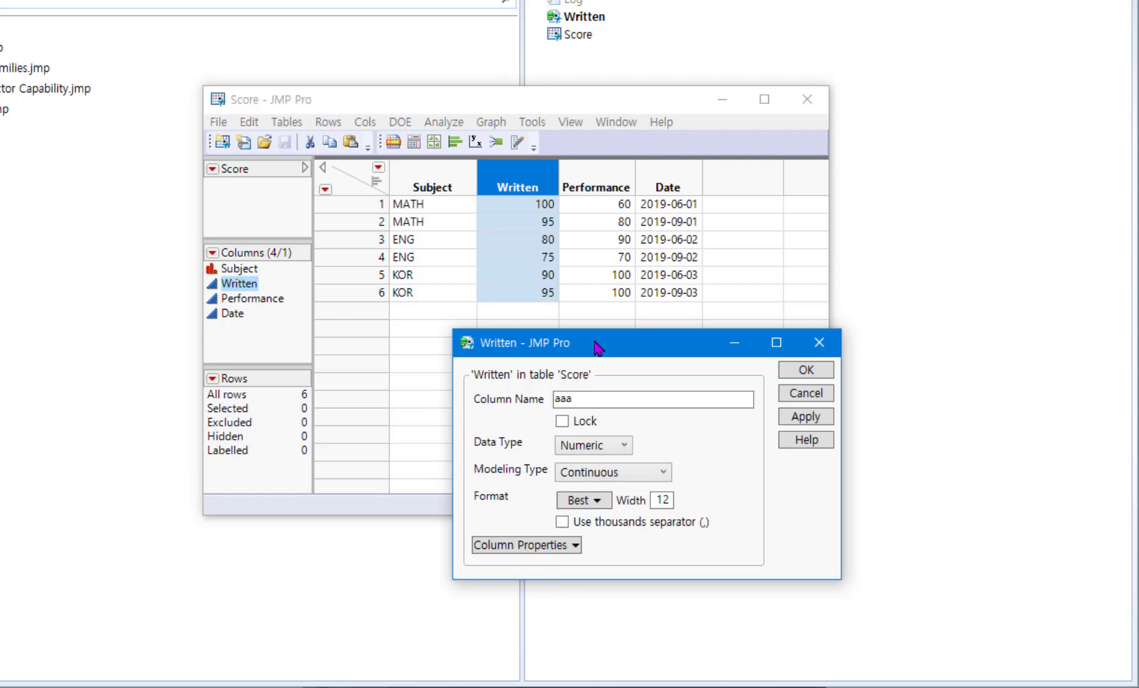
{"action": "left_click_drag", "start_coordinate": [595, 343], "coordinate": [353, 7]}
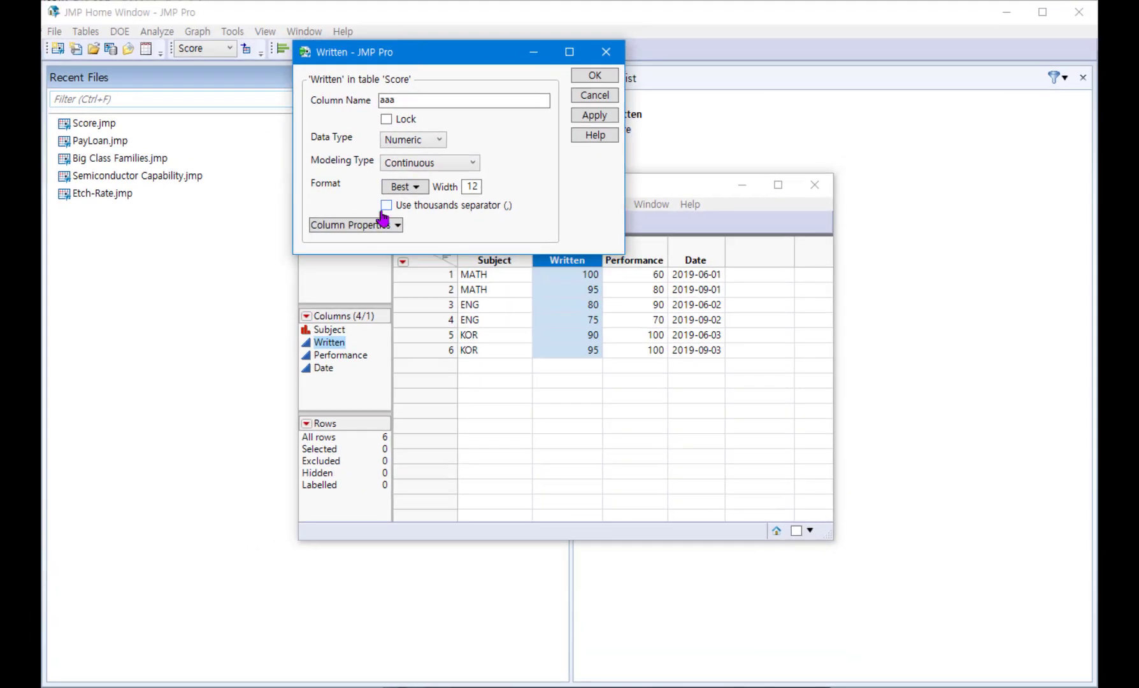
{"action": "left_click", "coordinate": [370, 262]}
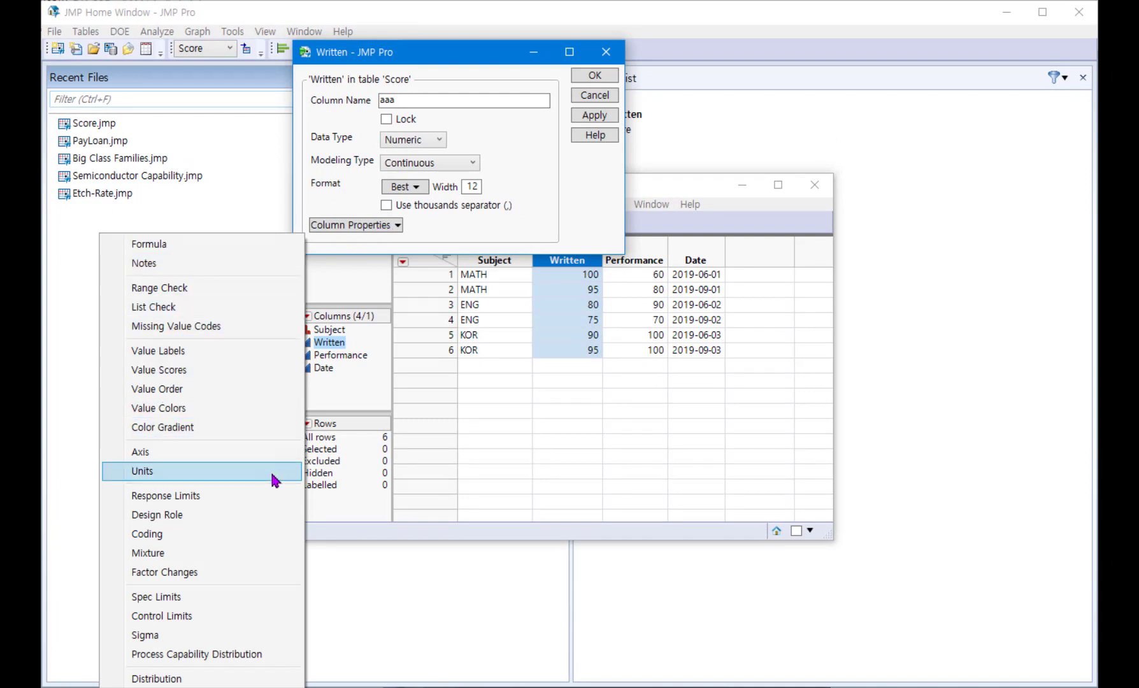
{"action": "left_click", "coordinate": [579, 223]}
{"action": "left_click", "coordinate": [592, 95]}
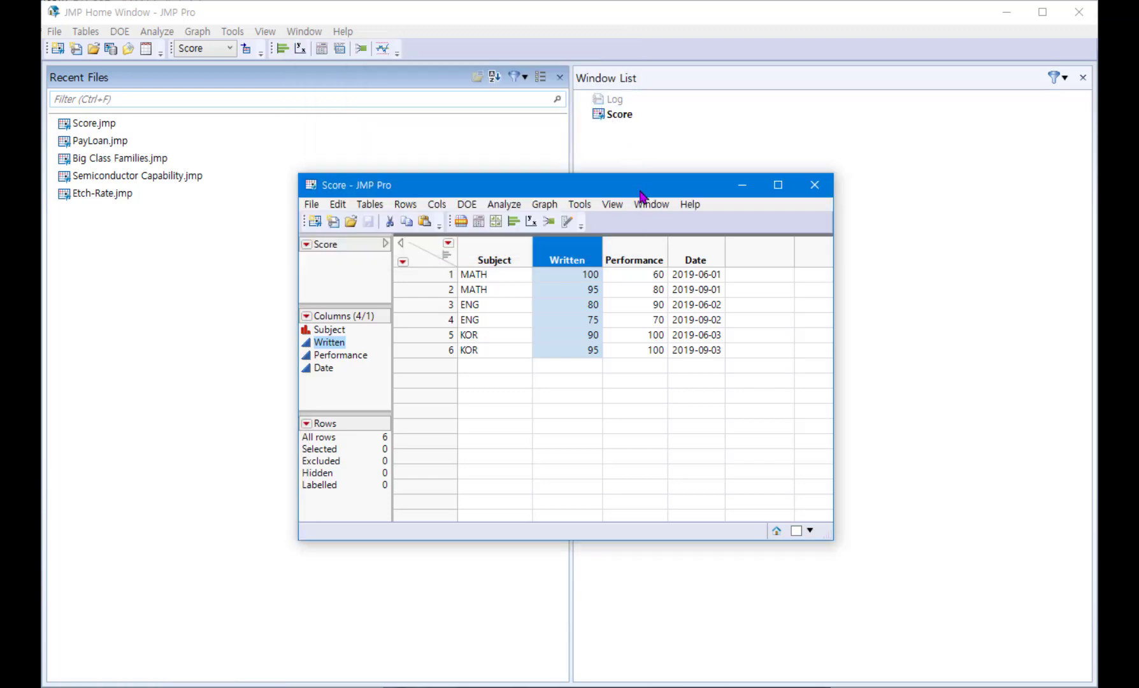
Step: Add a new column after Date in the Score table and name it Month
{"action": "left_click_drag", "start_coordinate": [640, 192], "coordinate": [534, 146]}
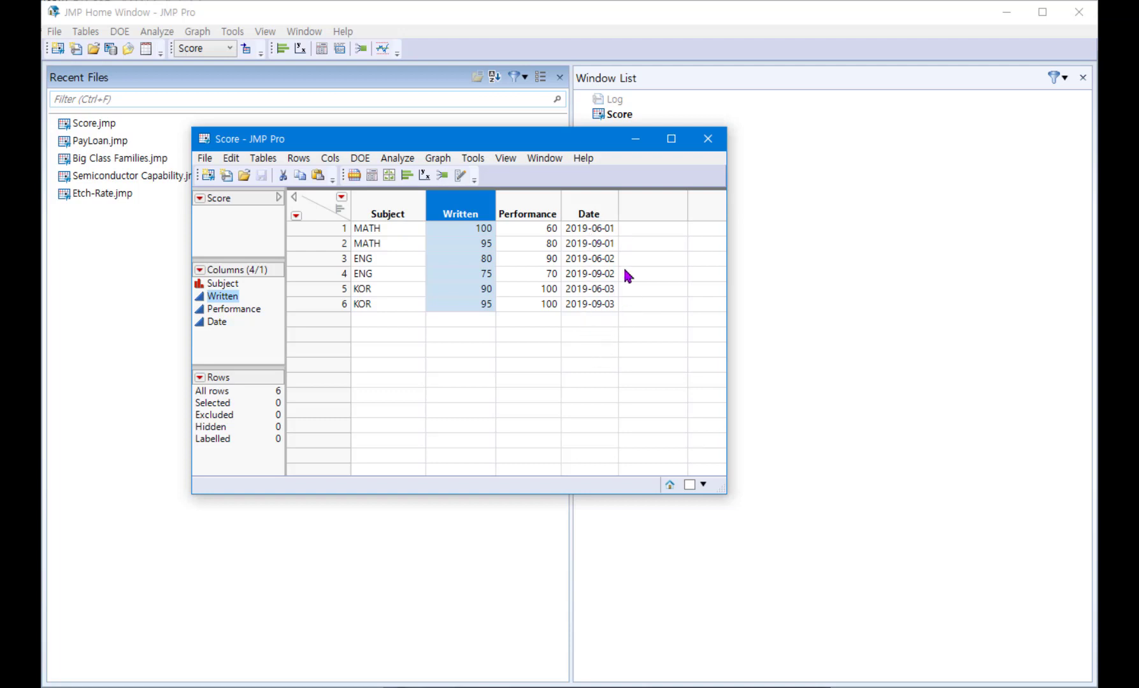
{"action": "double_click", "coordinate": [661, 215]}
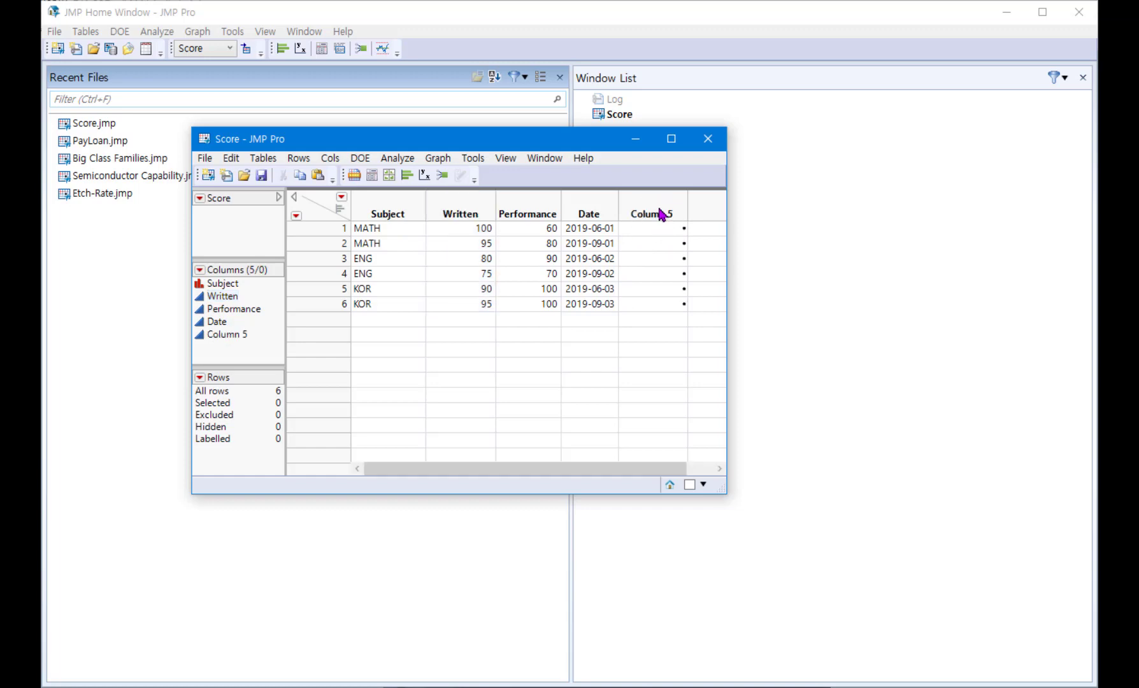
{"action": "left_click", "coordinate": [661, 214]}
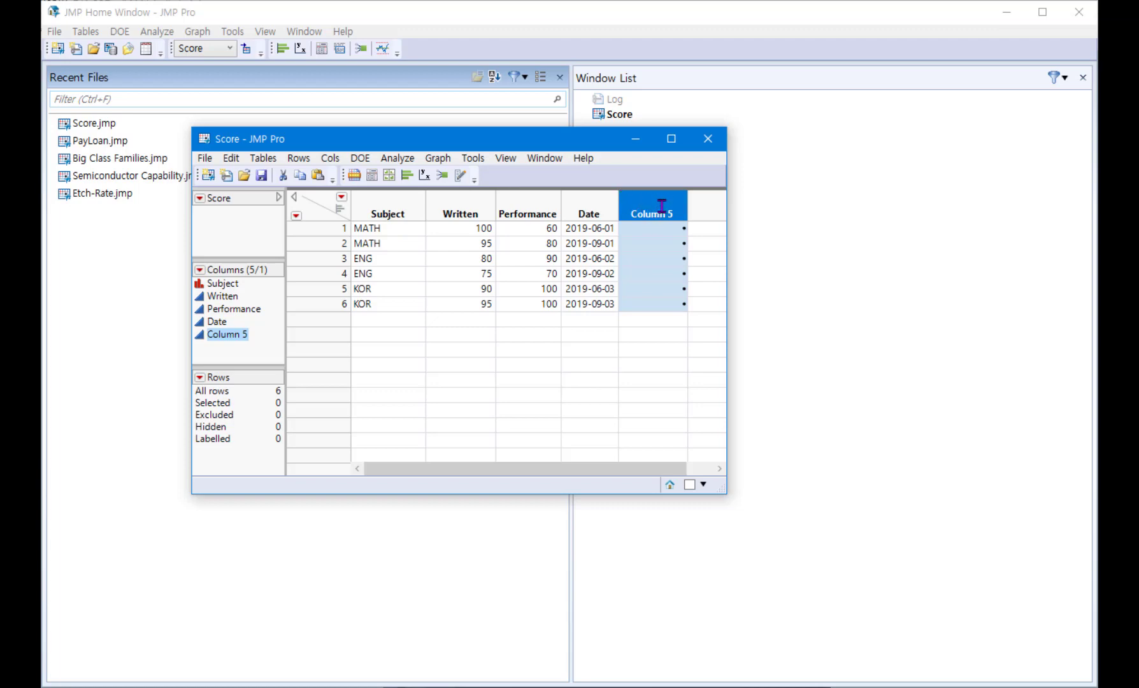
{"action": "double_click", "coordinate": [662, 202]}
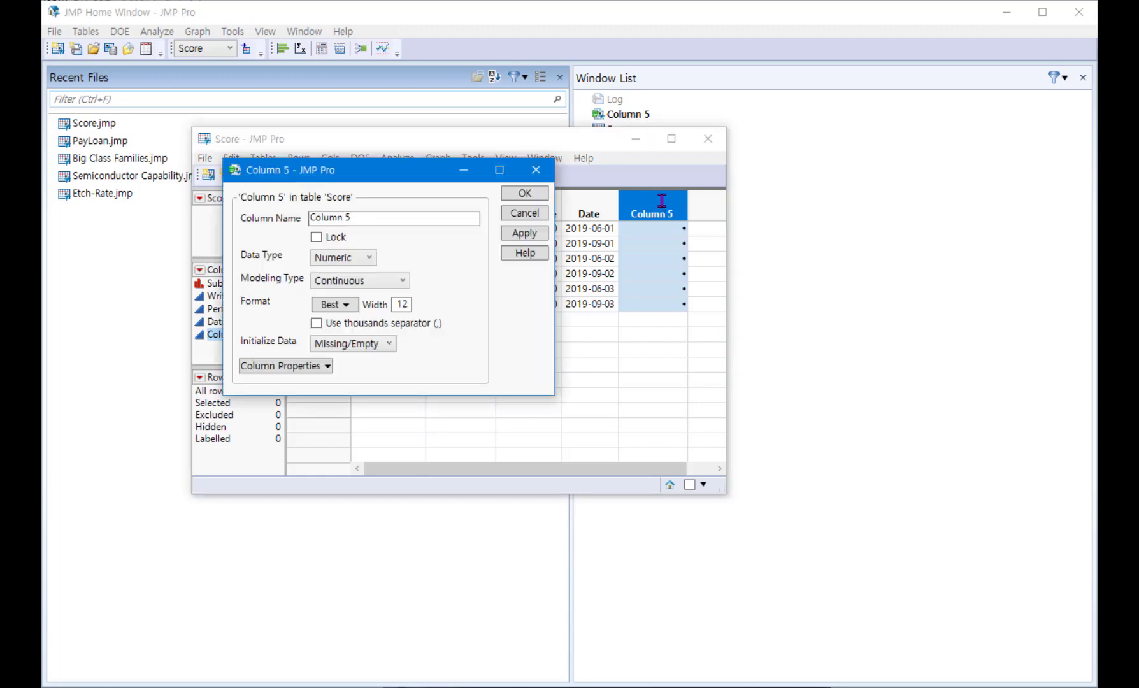
{"action": "left_click", "coordinate": [396, 222]}
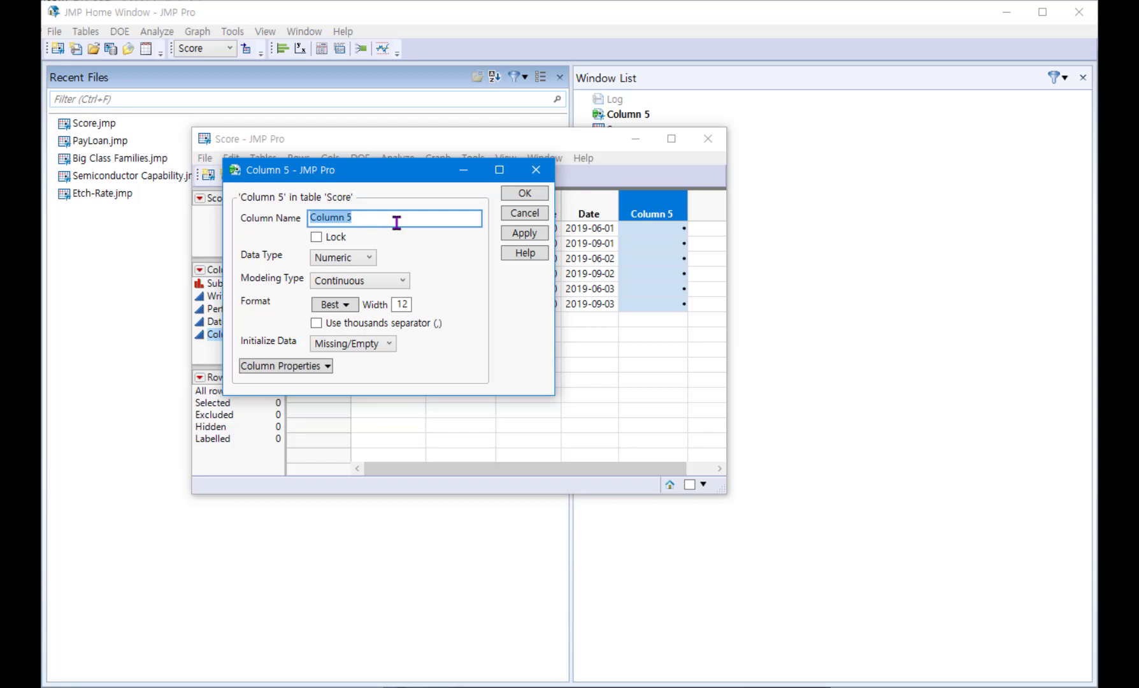
{"action": "type", "text": "Month"}
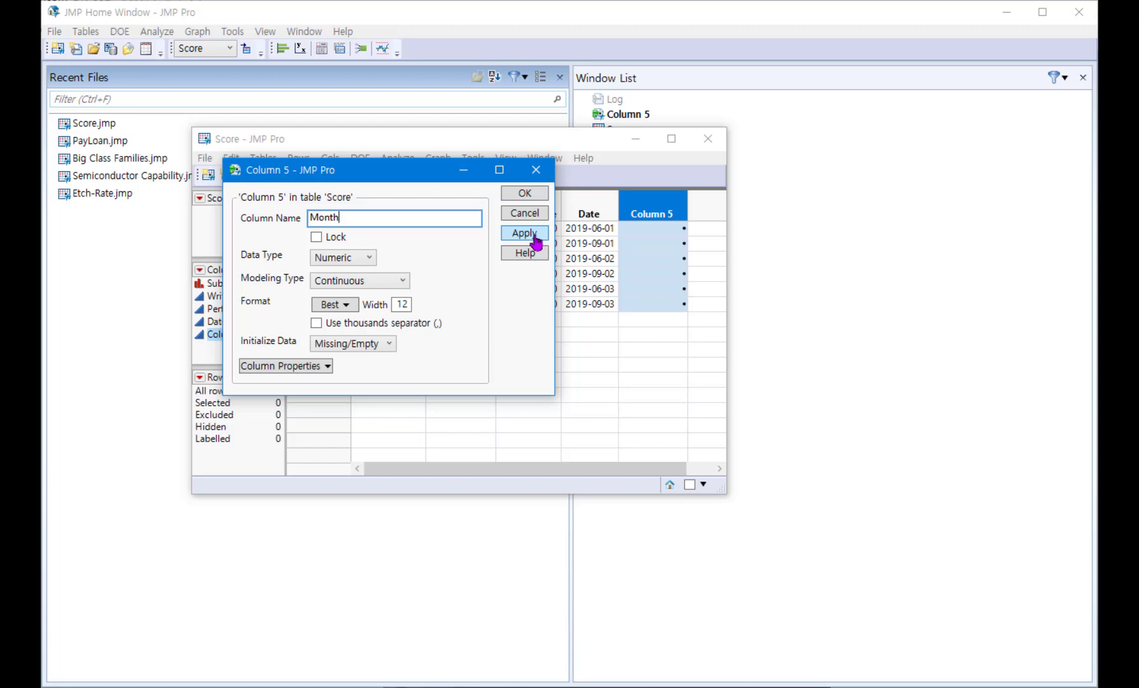
{"action": "left_click", "coordinate": [535, 239]}
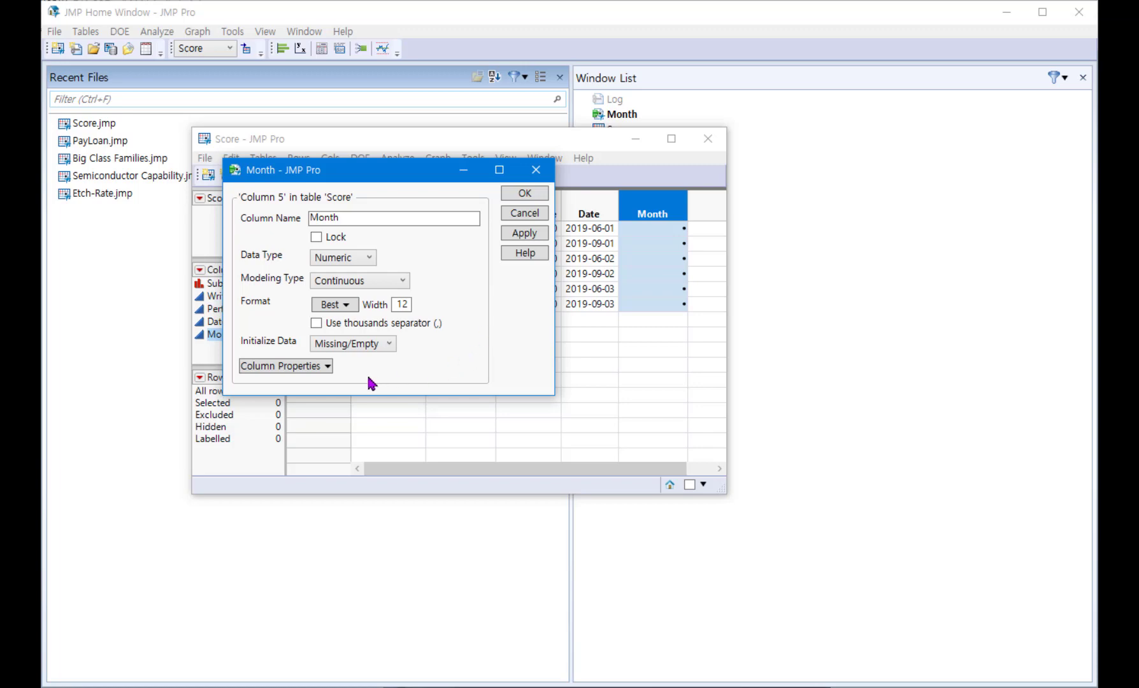
Step: Add a Formula property to the Month column and open its formula for editing
{"action": "left_click", "coordinate": [291, 368]}
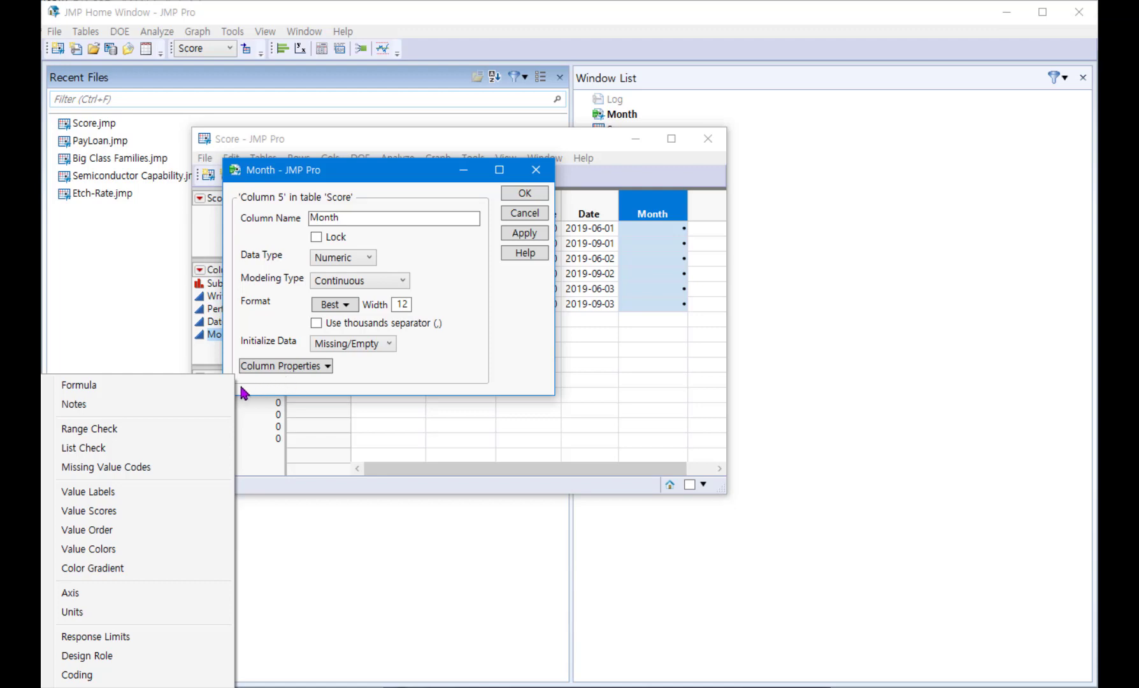
{"action": "left_click", "coordinate": [199, 388]}
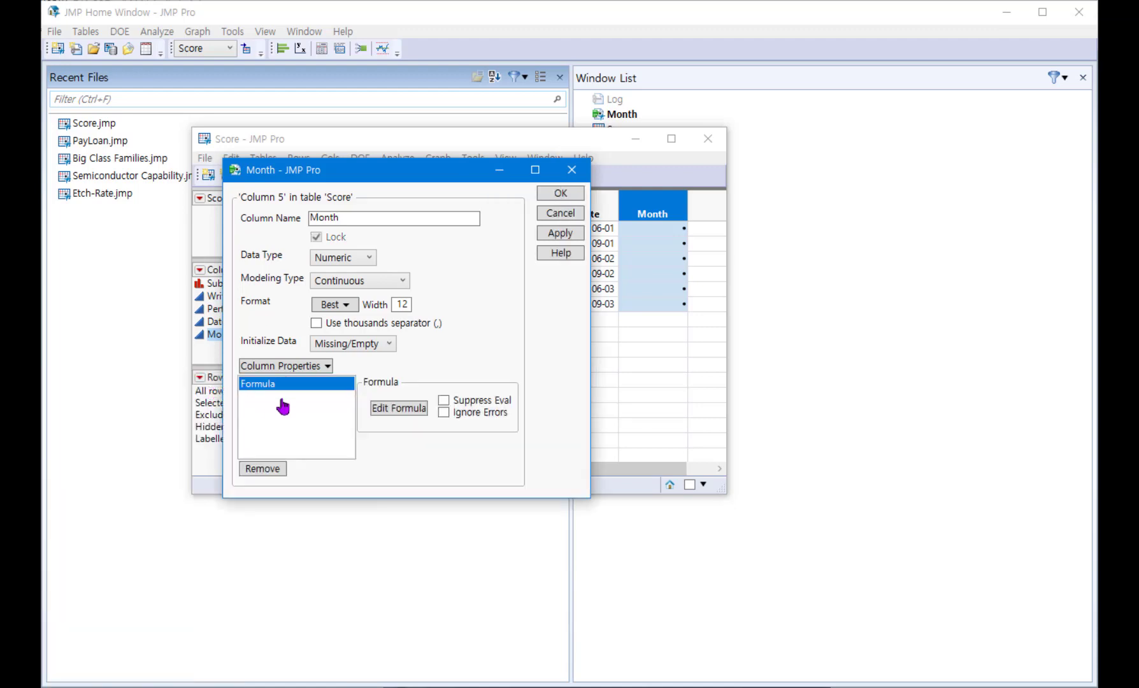
{"action": "left_click_drag", "start_coordinate": [417, 178], "coordinate": [414, 114]}
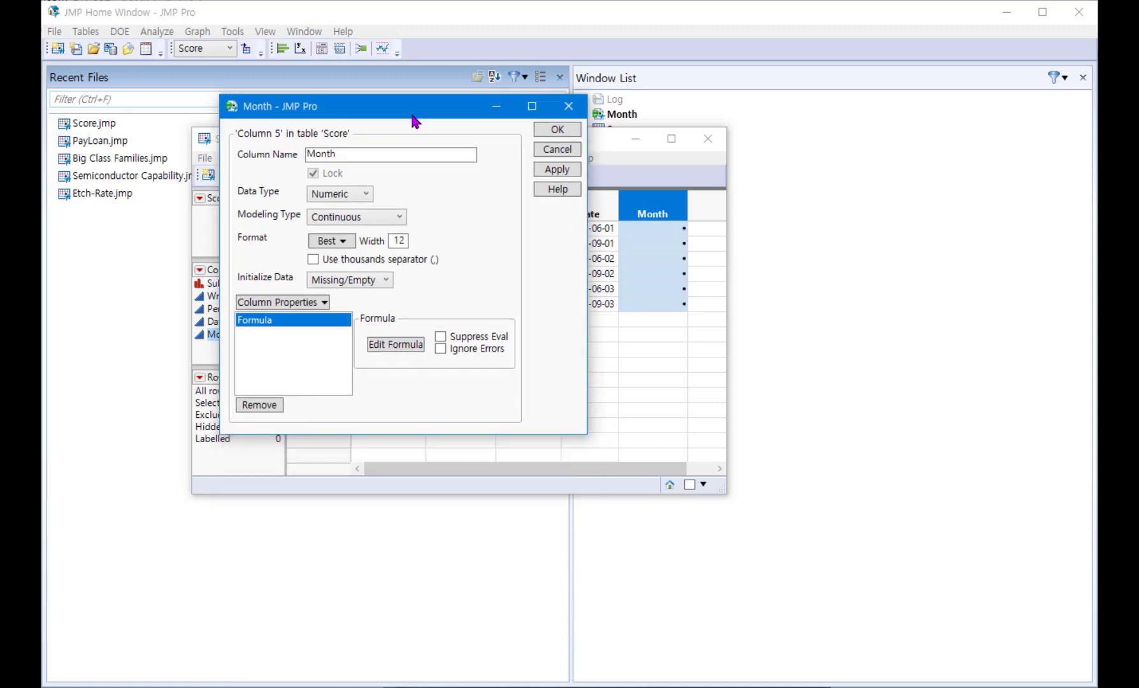
{"action": "left_click", "coordinate": [400, 349]}
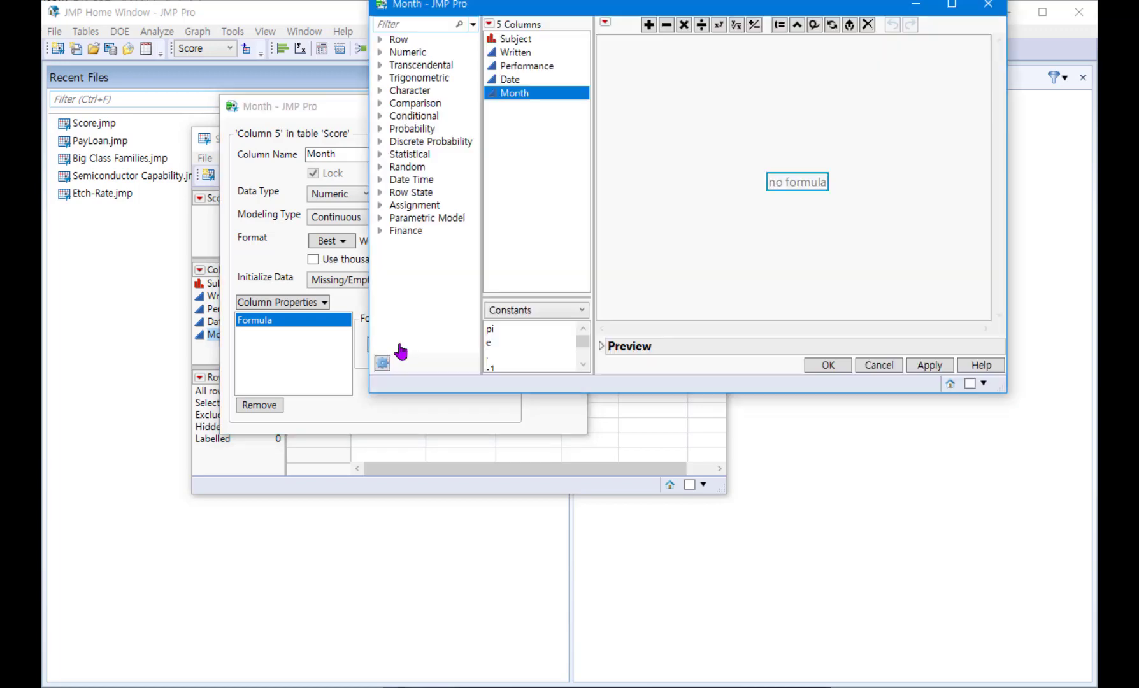
Step: Build the Month column's formula by applying the Date Time function Month to the Date column, and accept it
{"action": "left_click_drag", "start_coordinate": [642, 11], "coordinate": [496, 184]}
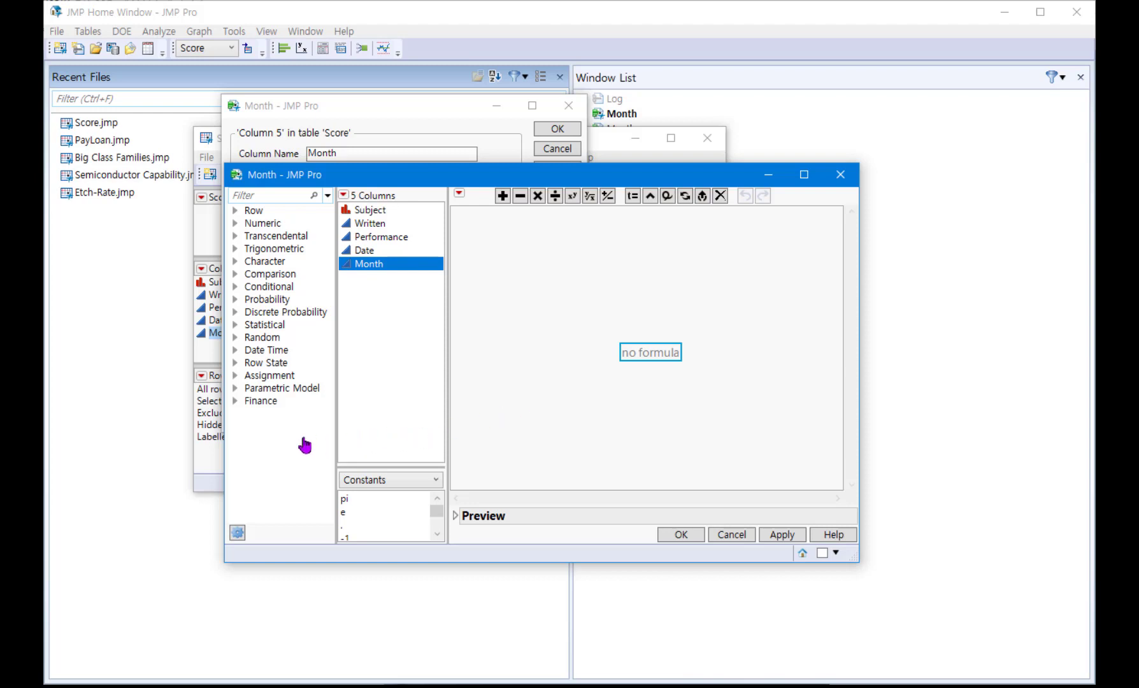
{"action": "left_click", "coordinate": [234, 351]}
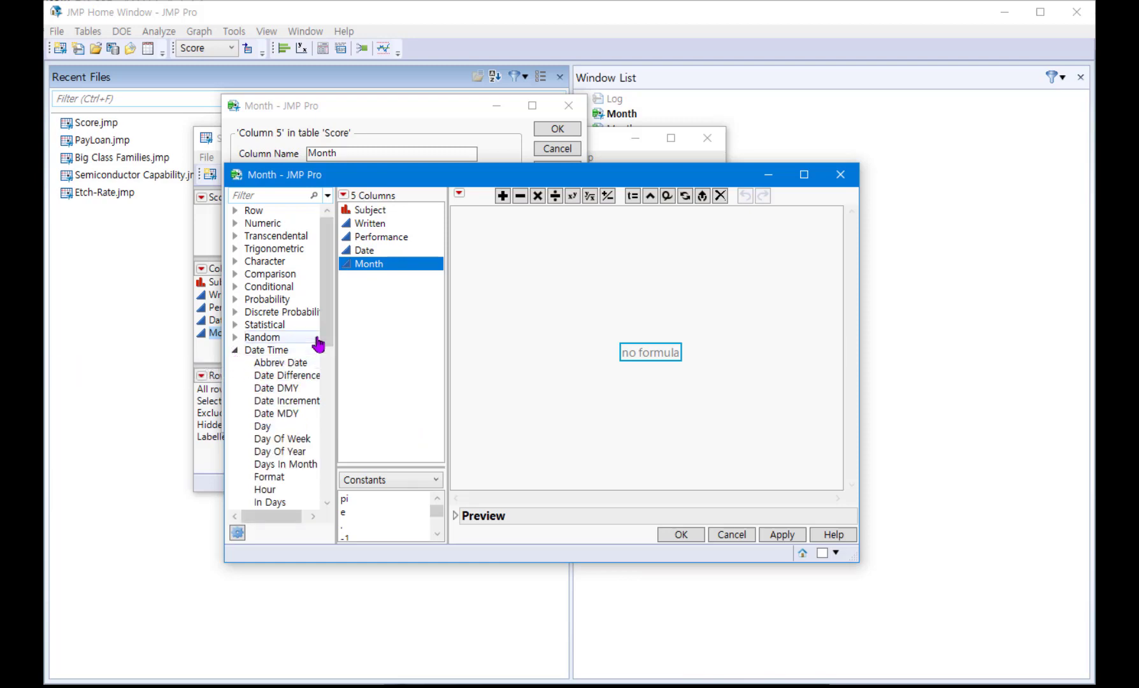
{"action": "left_click_drag", "start_coordinate": [326, 343], "coordinate": [329, 387]}
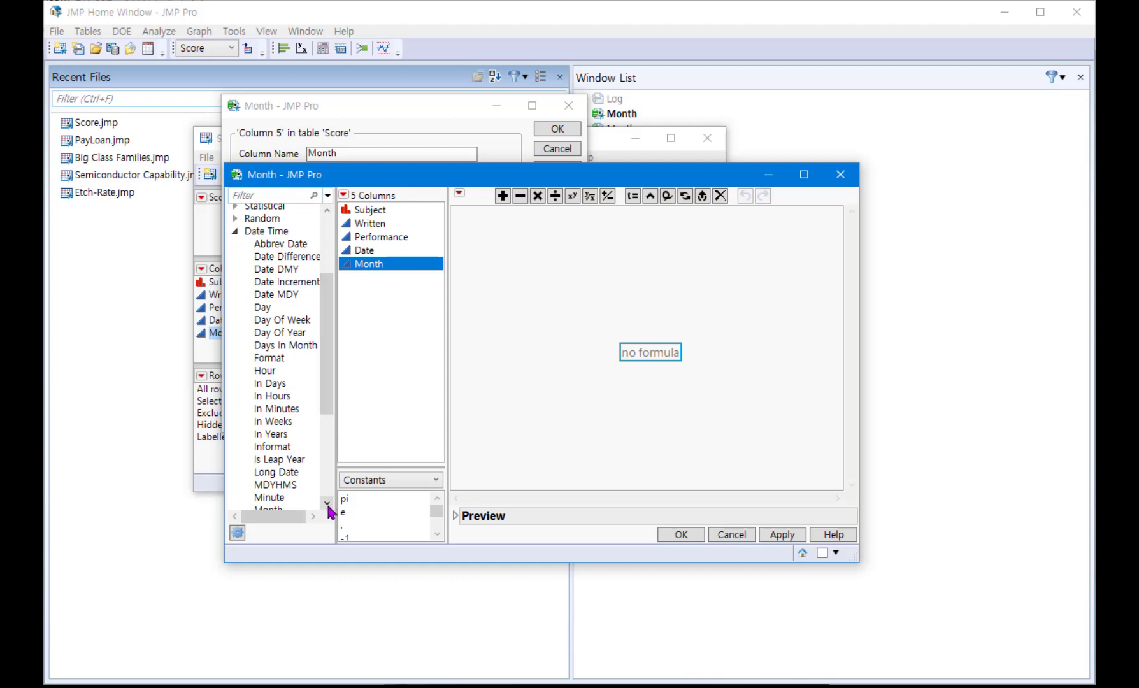
{"action": "scroll", "coordinate": [328, 510], "scroll_direction": "down", "scroll_amount": 1}
{"action": "left_click", "coordinate": [291, 493]}
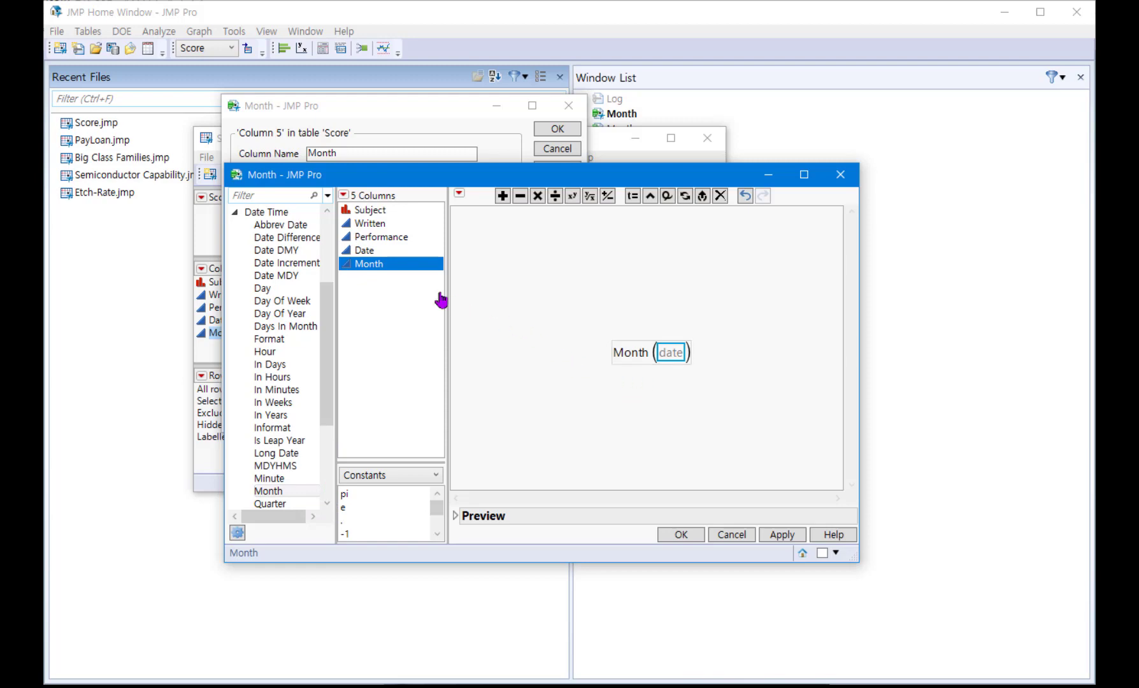
{"action": "left_click", "coordinate": [374, 254]}
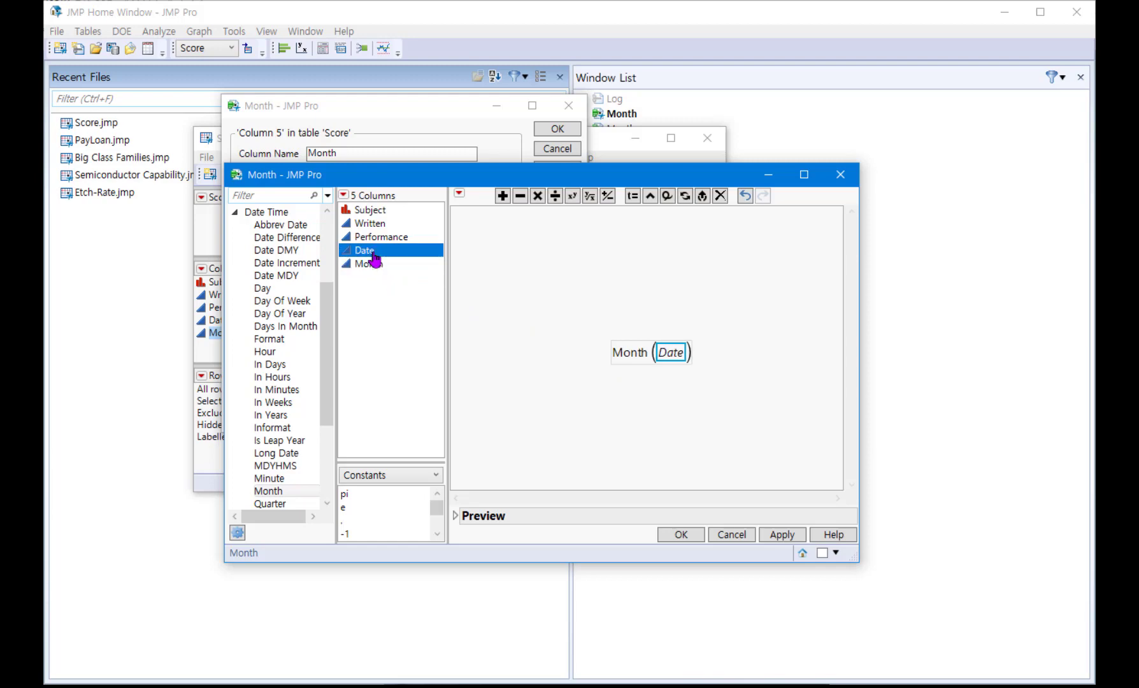
{"action": "left_click", "coordinate": [681, 535]}
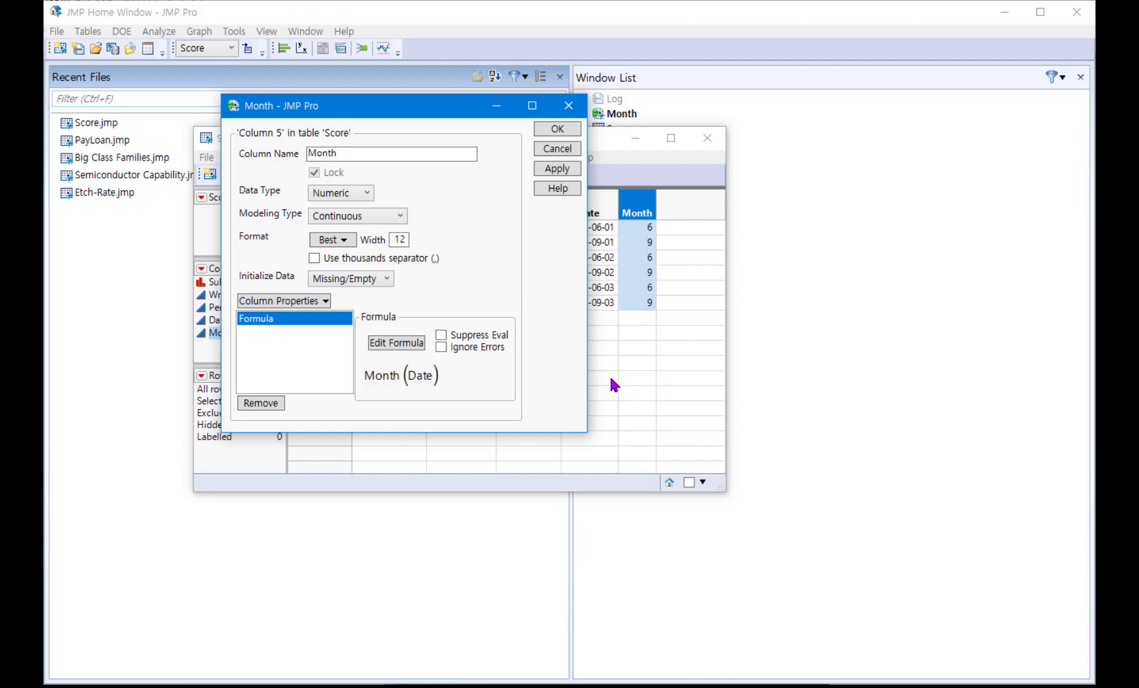
Step: Add a Value Labels property to the Month column and label the value 6 as Mid
{"action": "left_click", "coordinate": [284, 301]}
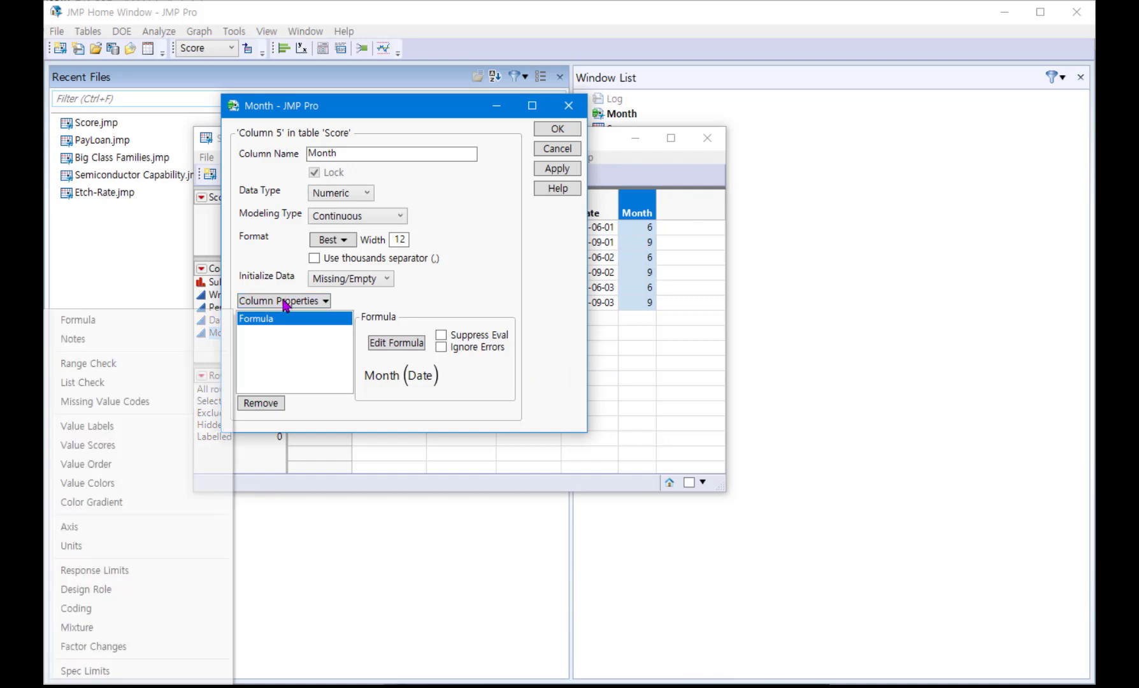
{"action": "left_click", "coordinate": [163, 435]}
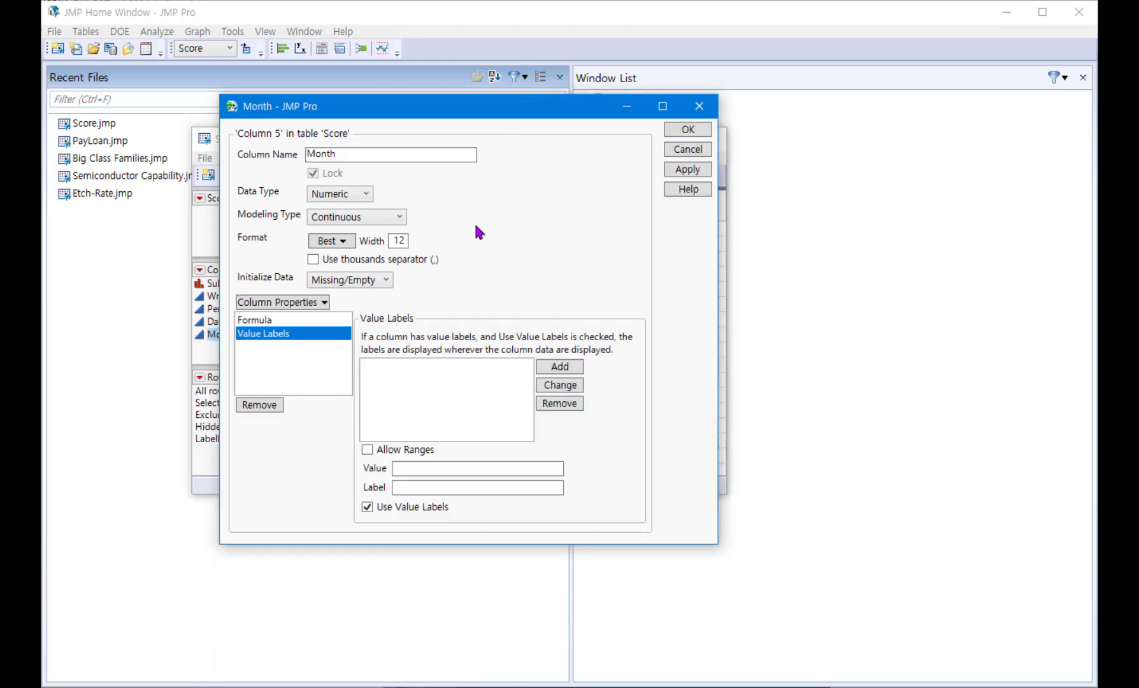
{"action": "left_click_drag", "start_coordinate": [529, 118], "coordinate": [733, 112]}
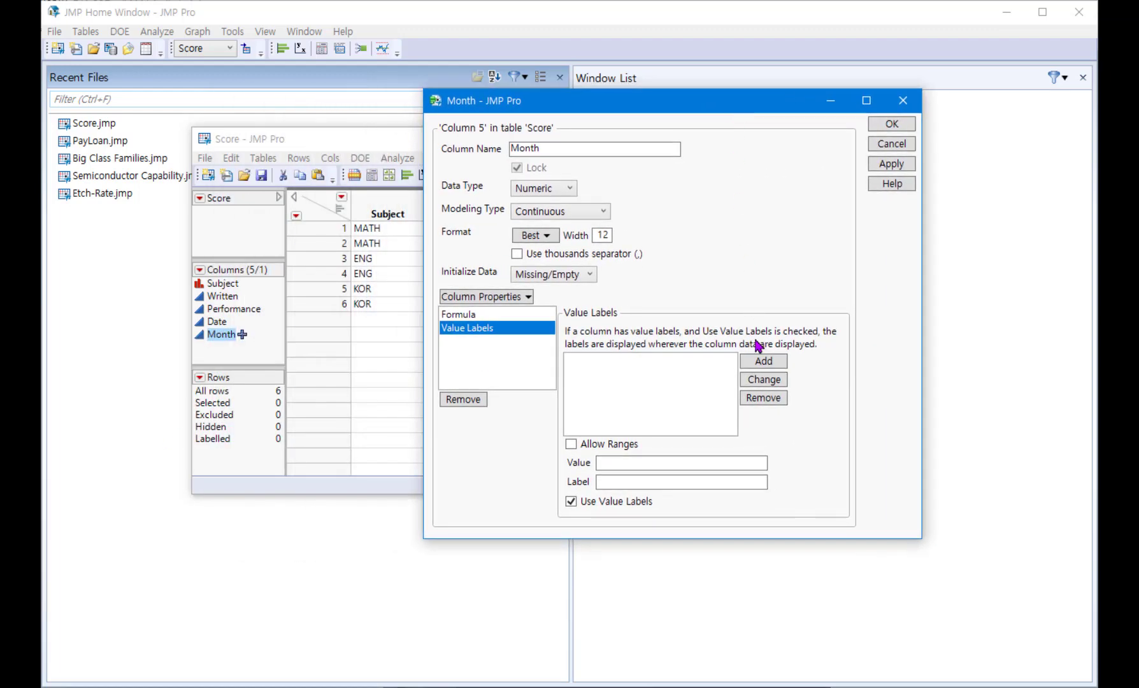
{"action": "left_click", "coordinate": [642, 464]}
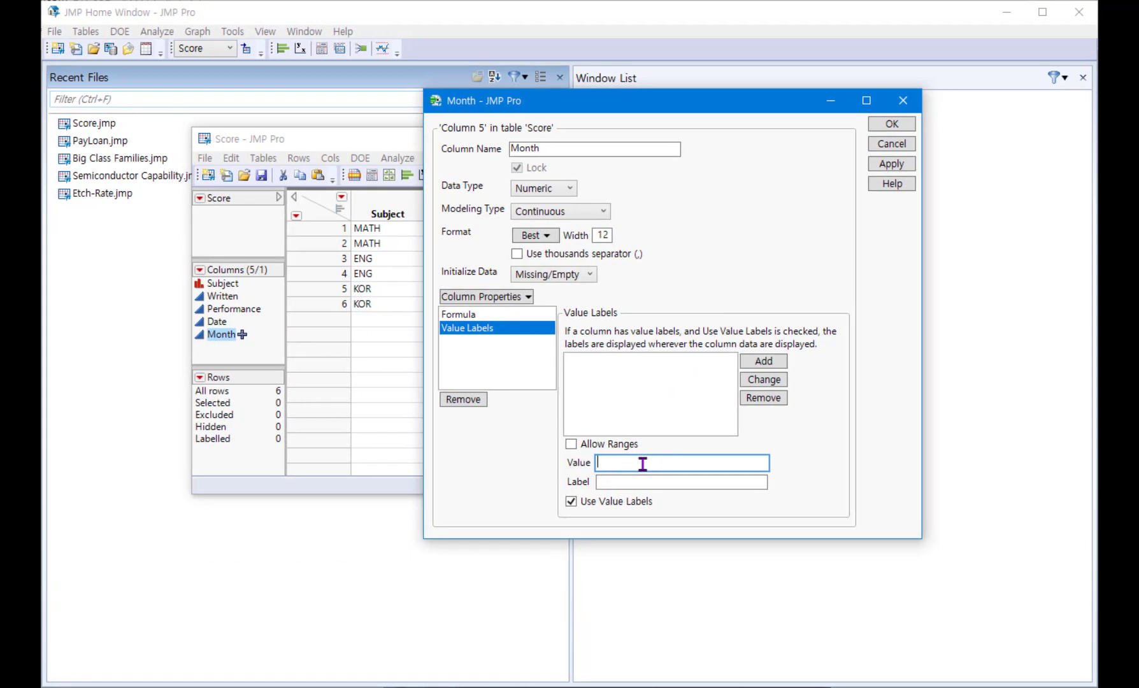
{"action": "type", "text": "6"}
{"action": "left_click", "coordinate": [631, 485]}
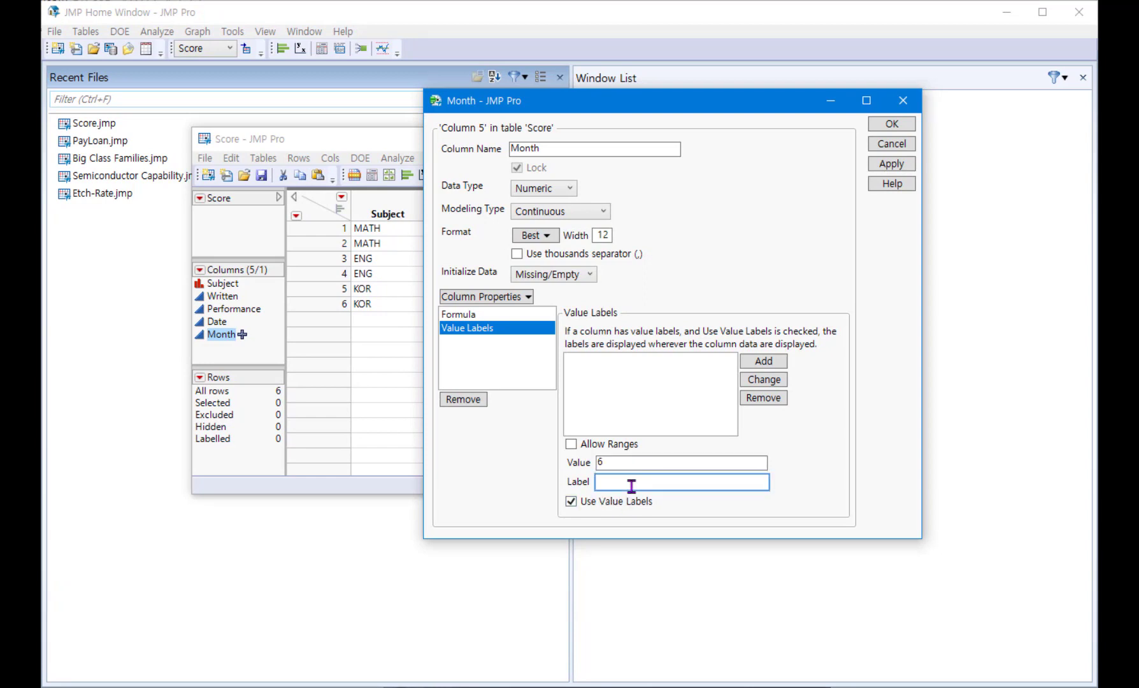
{"action": "type", "text": "Mid"}
{"action": "left_click", "coordinate": [762, 362]}
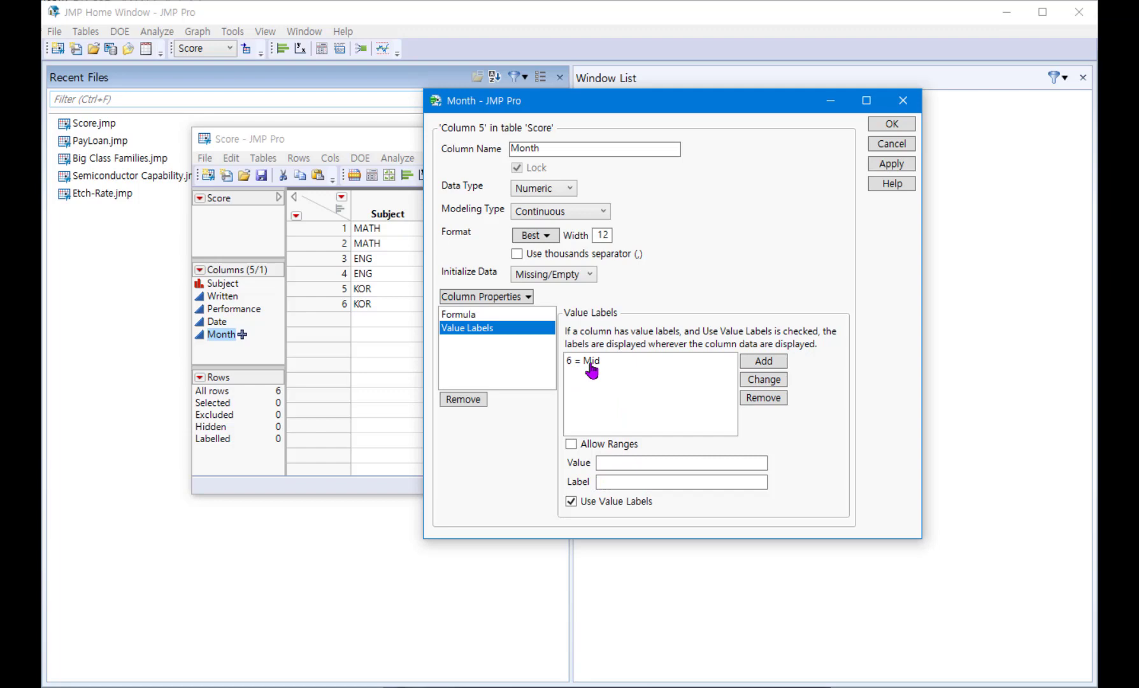
Step: Label the value 9 as Final for the Month column and accept the column settings
{"action": "left_click", "coordinate": [634, 460]}
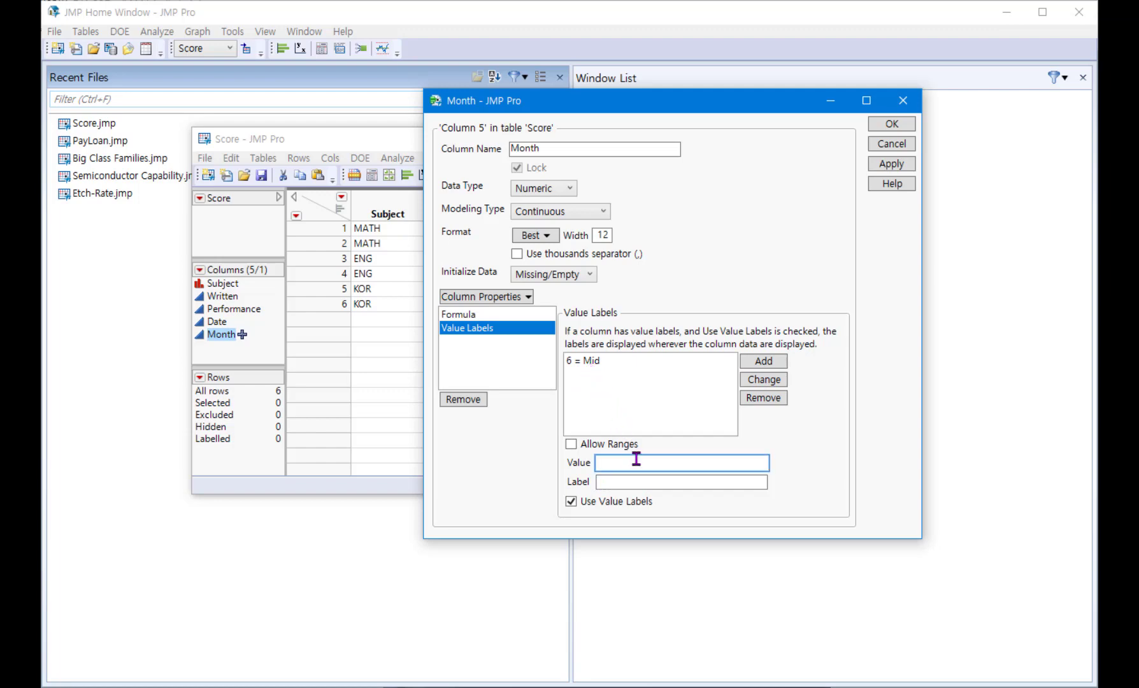
{"action": "type", "text": "9"}
{"action": "left_click", "coordinate": [661, 484]}
{"action": "type", "text": "F"}
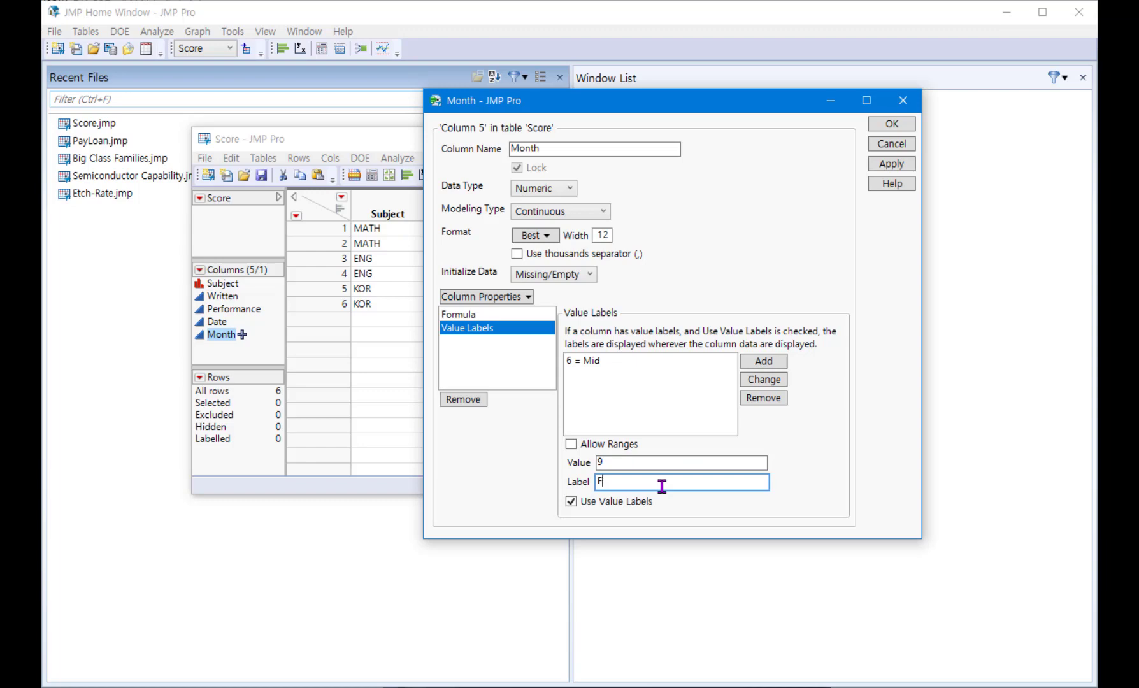
{"action": "type", "text": "inal"}
{"action": "left_click", "coordinate": [768, 362]}
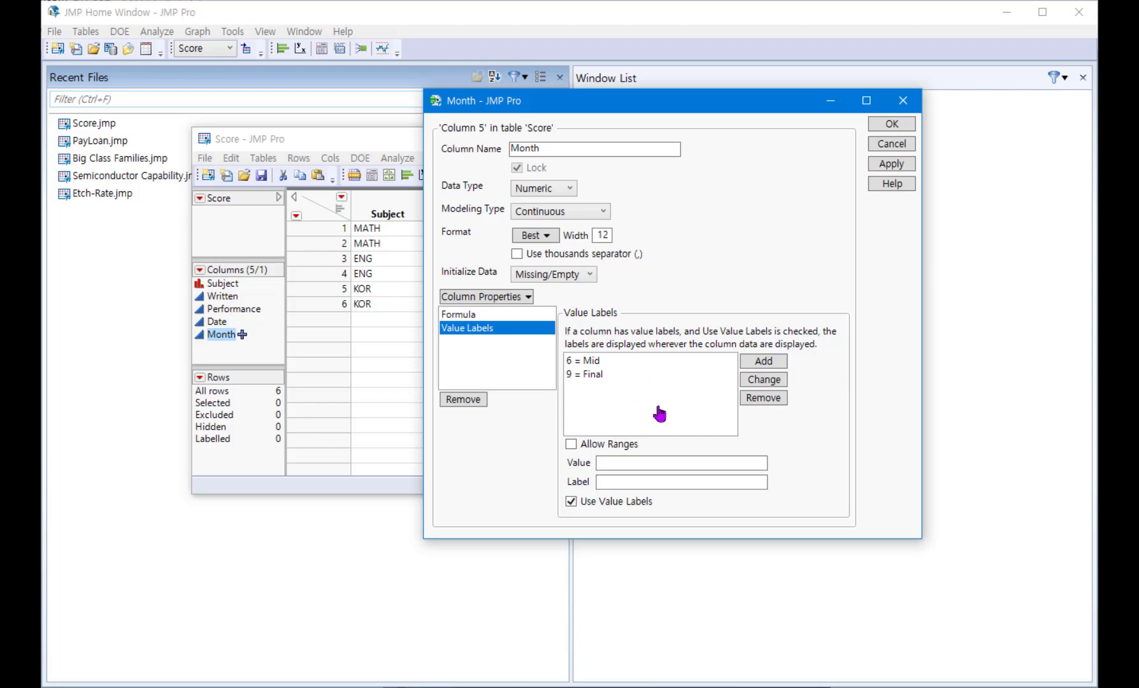
{"action": "left_click", "coordinate": [891, 125]}
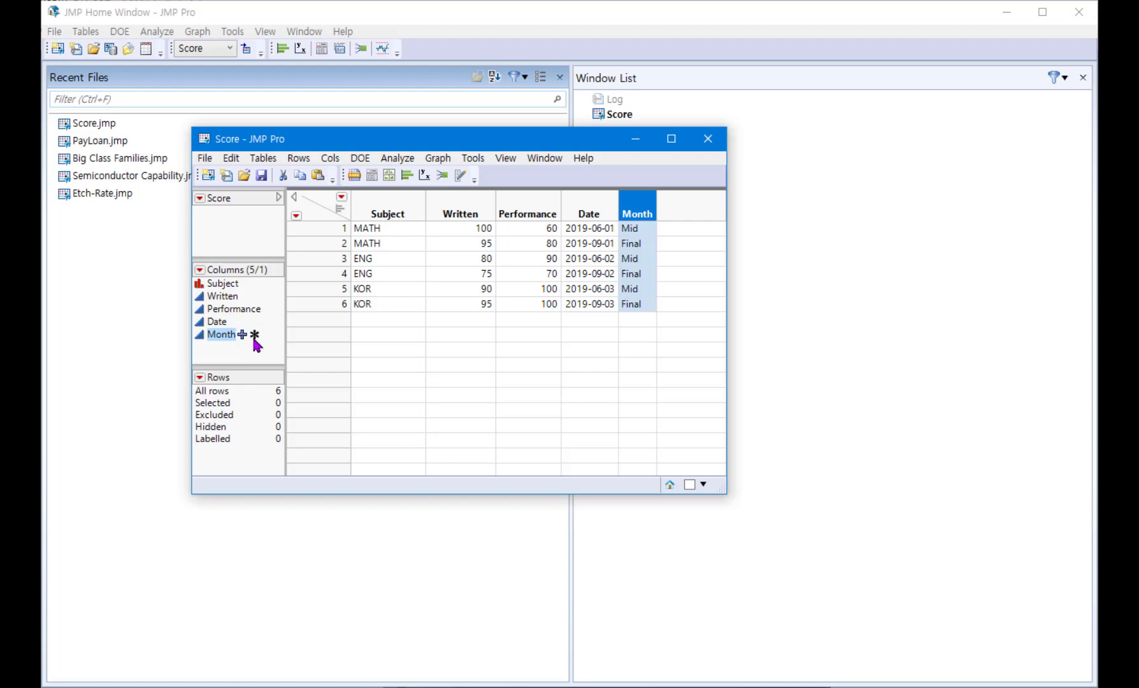
Step: Review the Month column's formula from the Score table's column list, and close the formula editor
{"action": "left_click", "coordinate": [243, 336]}
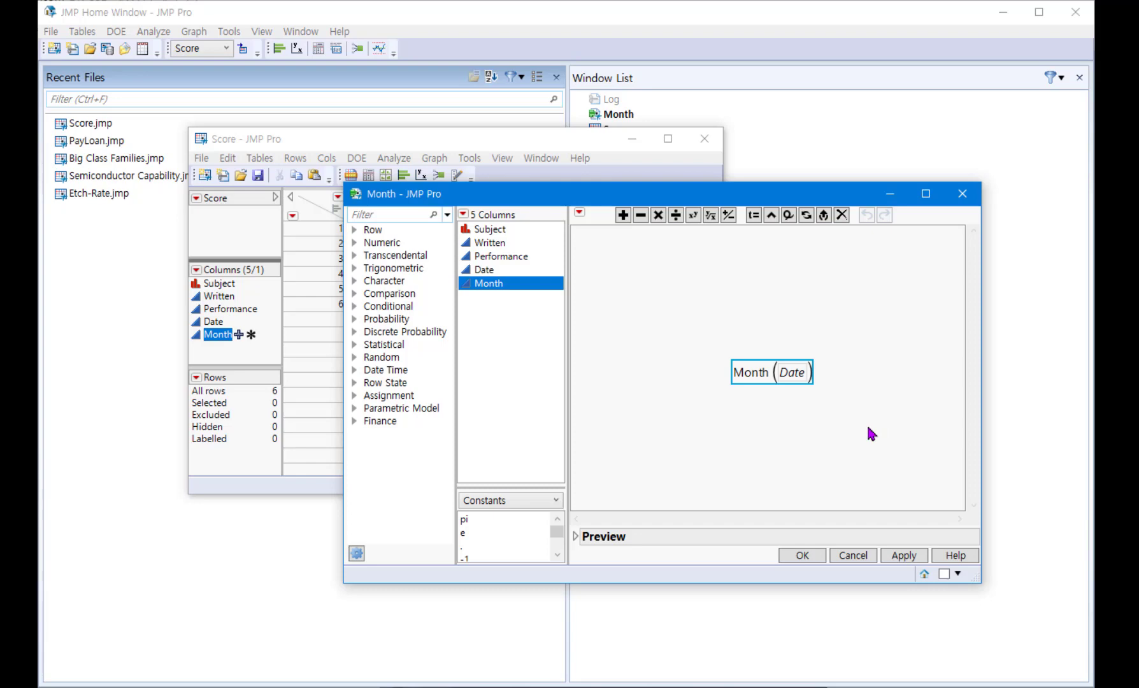
{"action": "left_click", "coordinate": [811, 556]}
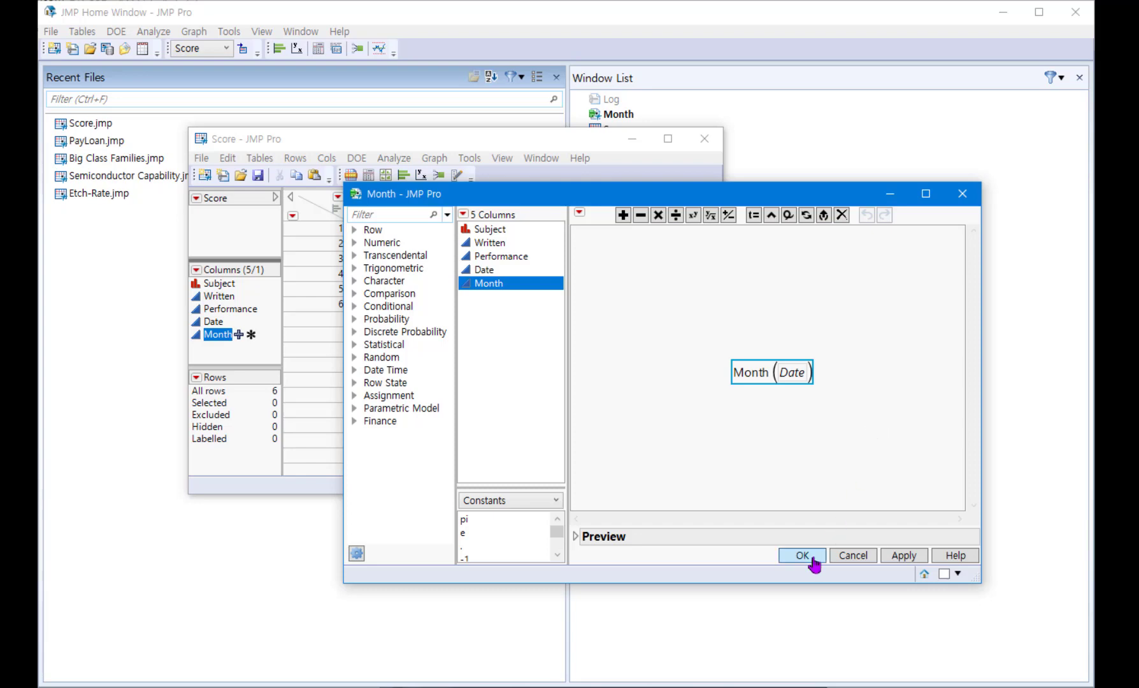